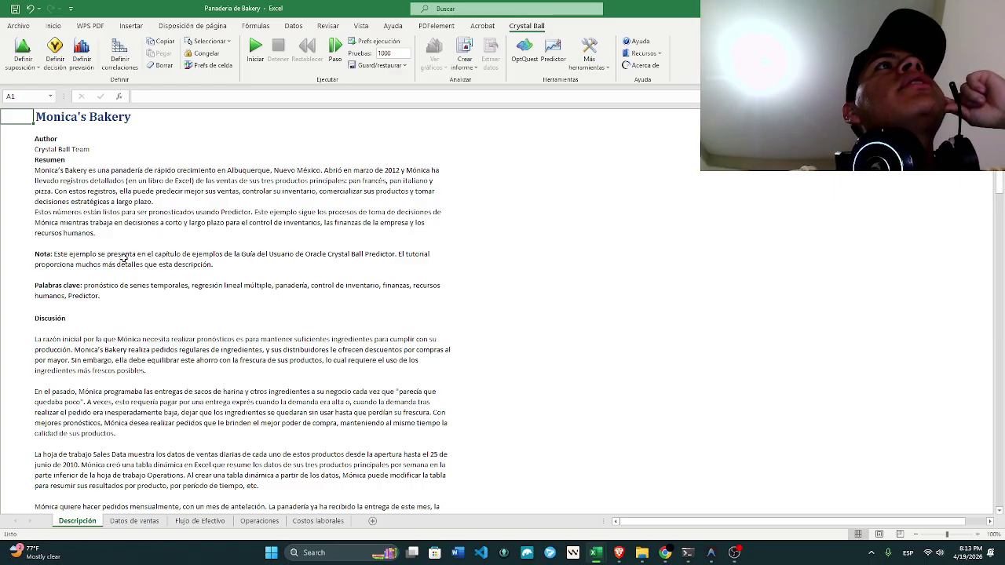
# Read the bakery case description and the Predictor instructions for inventory control and company finances on the Descripción sheet
pyautogui.scroll(-1, 93, 226)
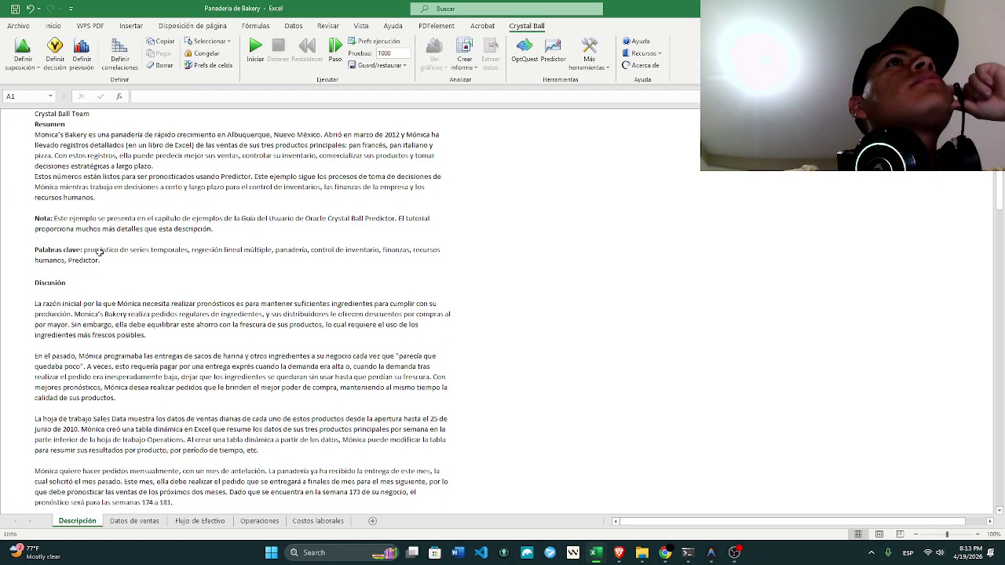
pyautogui.scroll(-5, 101, 252)
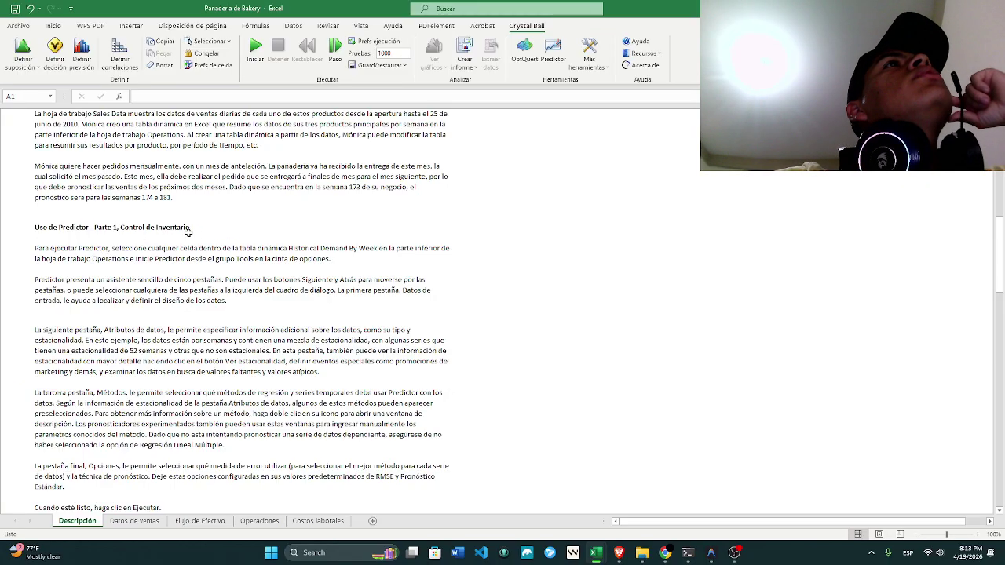
pyautogui.scroll(-3, 241, 214)
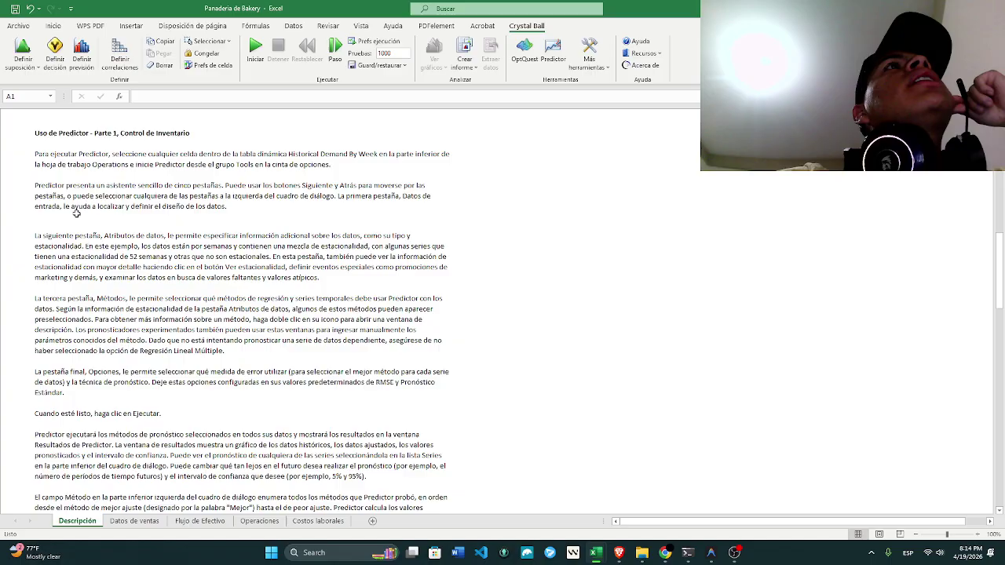
pyautogui.scroll(-2, 161, 228)
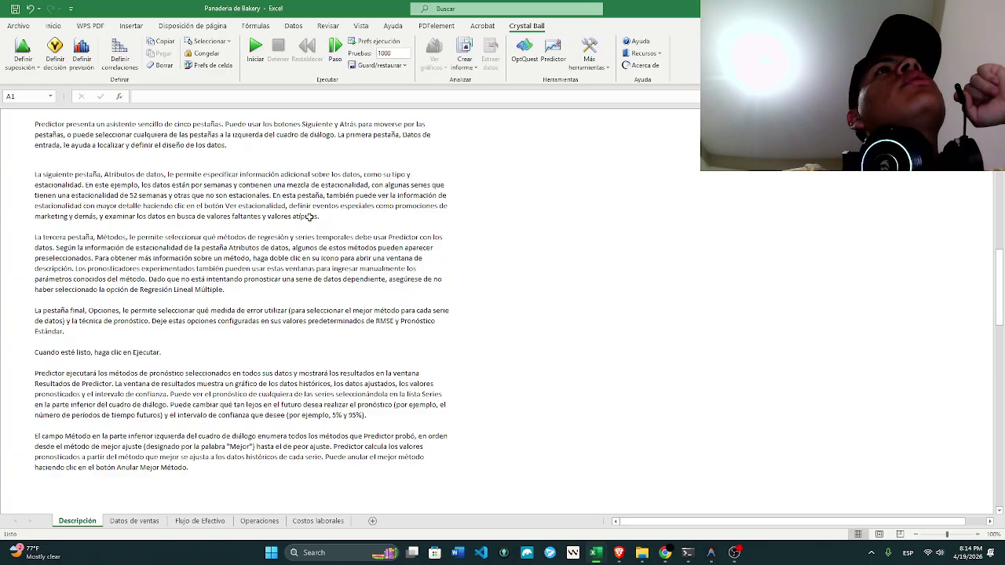
pyautogui.scroll(-4, 264, 212)
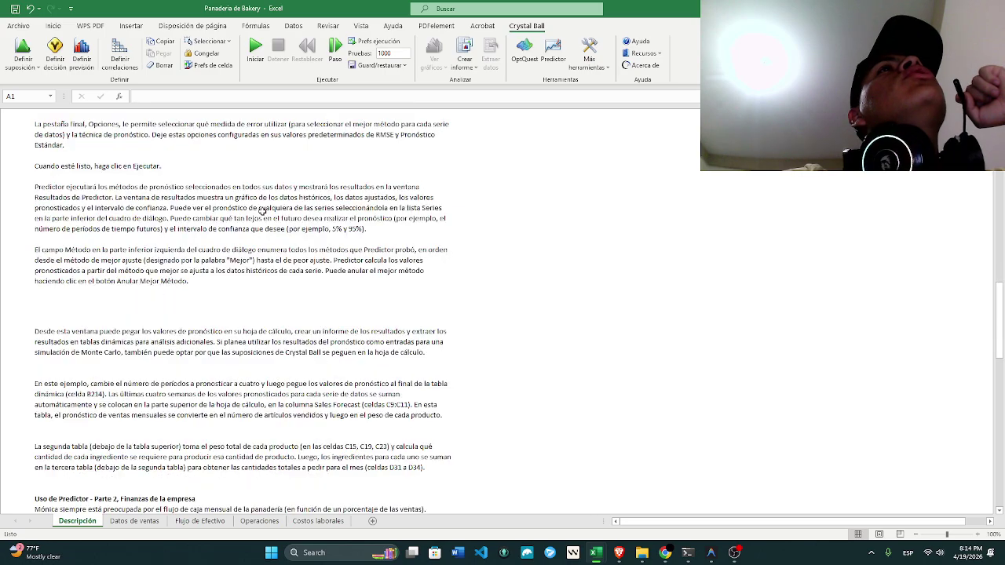
pyautogui.scroll(5, 168, 294)
pyautogui.scroll(-5, 125, 285)
pyautogui.scroll(-8, 124, 284)
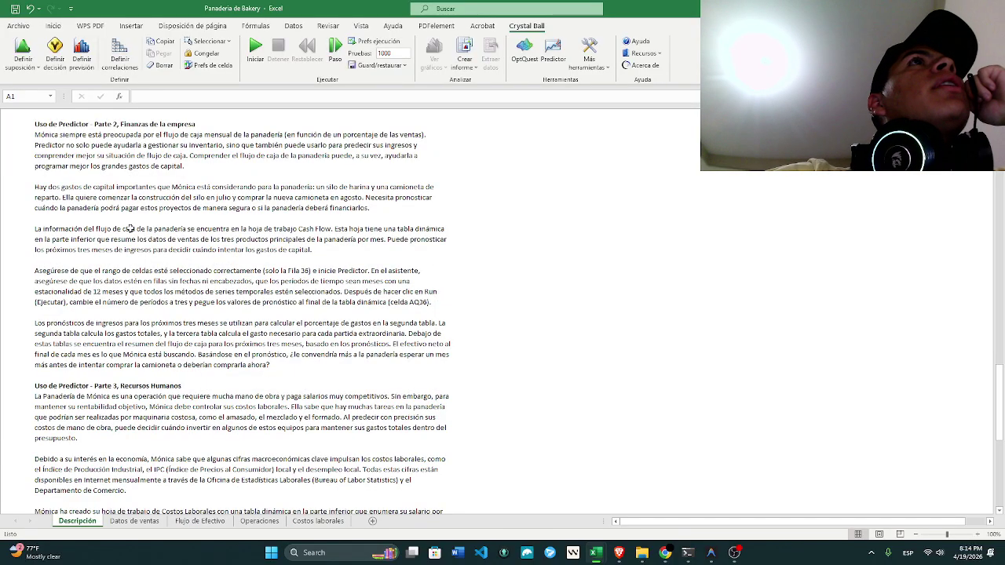
pyautogui.scroll(5, 130, 228)
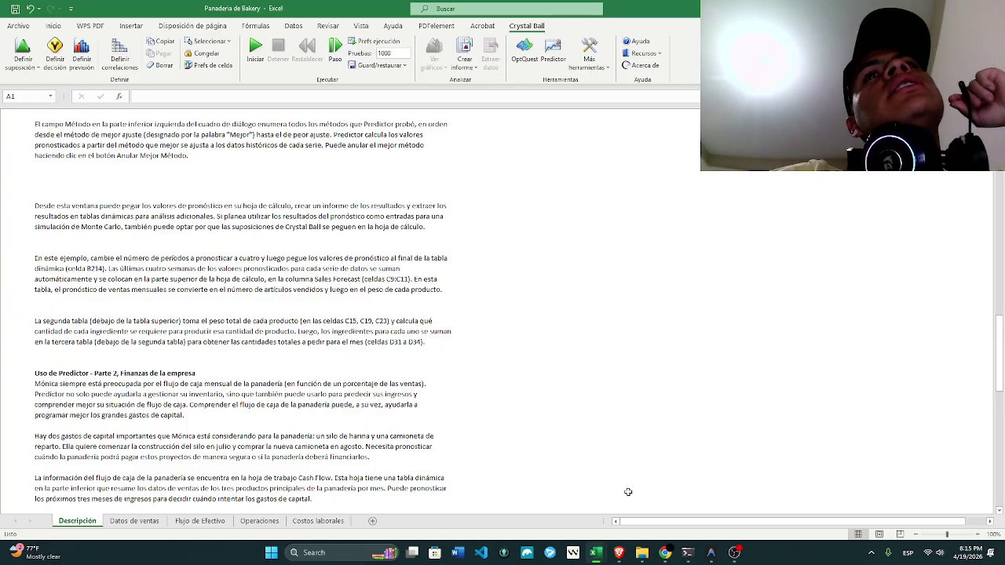
pyautogui.click(736, 553)
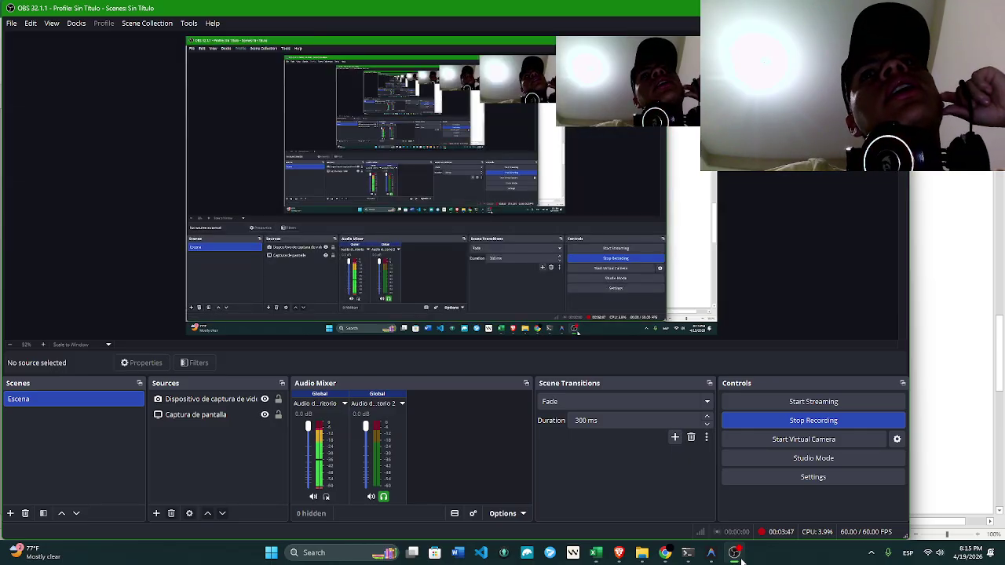
pyautogui.moveTo(596, 554)
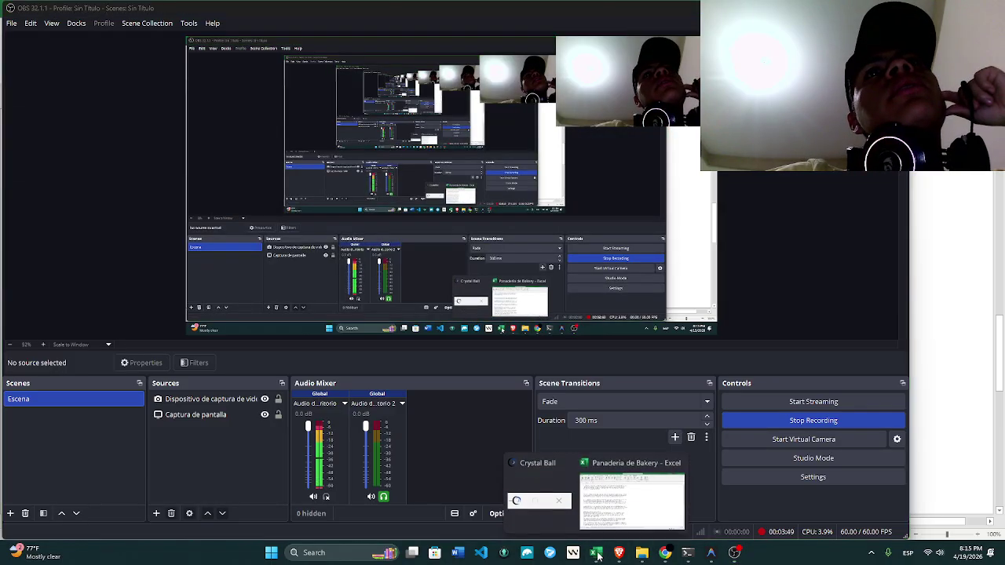
pyautogui.click(596, 492)
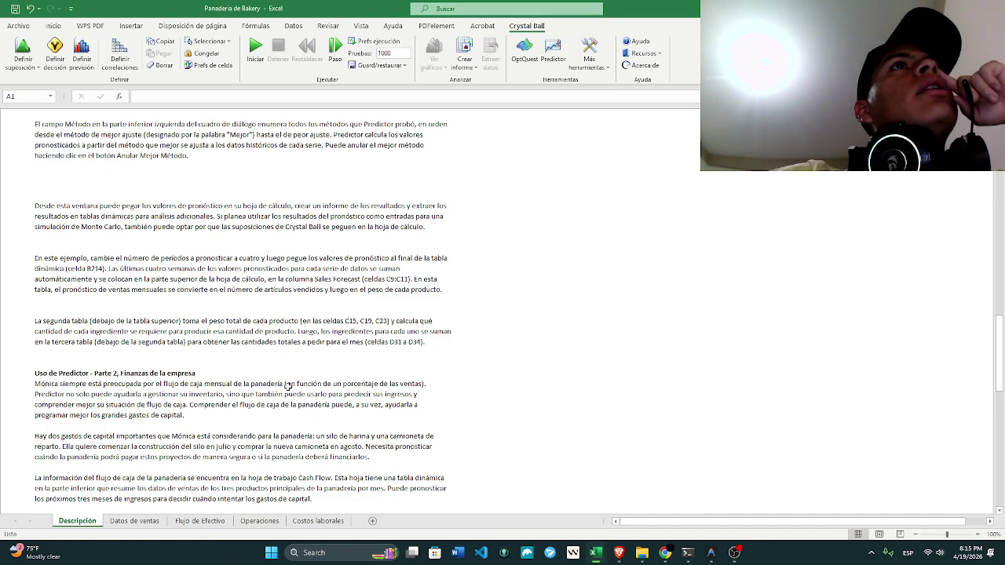
pyautogui.moveTo(627, 559)
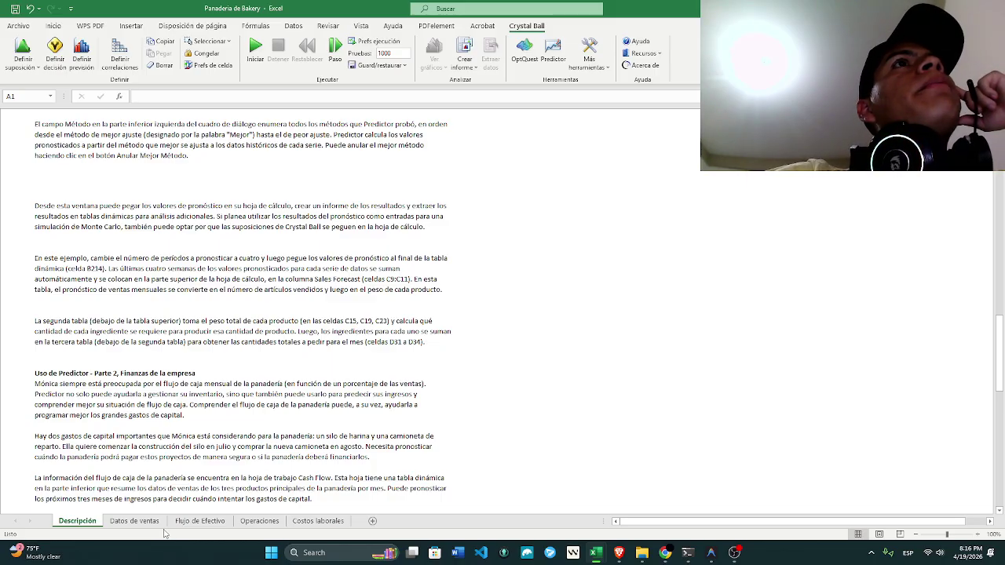
# Look over the Flujo de Efectivo sheet and examine the tables, forecast images and weekly demand on the Operaciones sheet
pyautogui.click(206, 521)
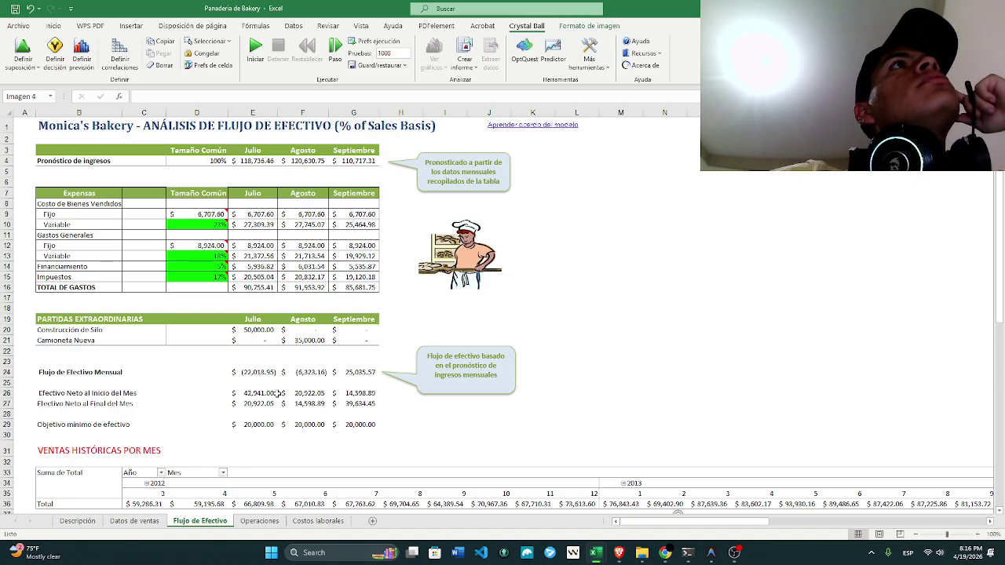
pyautogui.click(270, 522)
pyautogui.scroll(5, 309, 369)
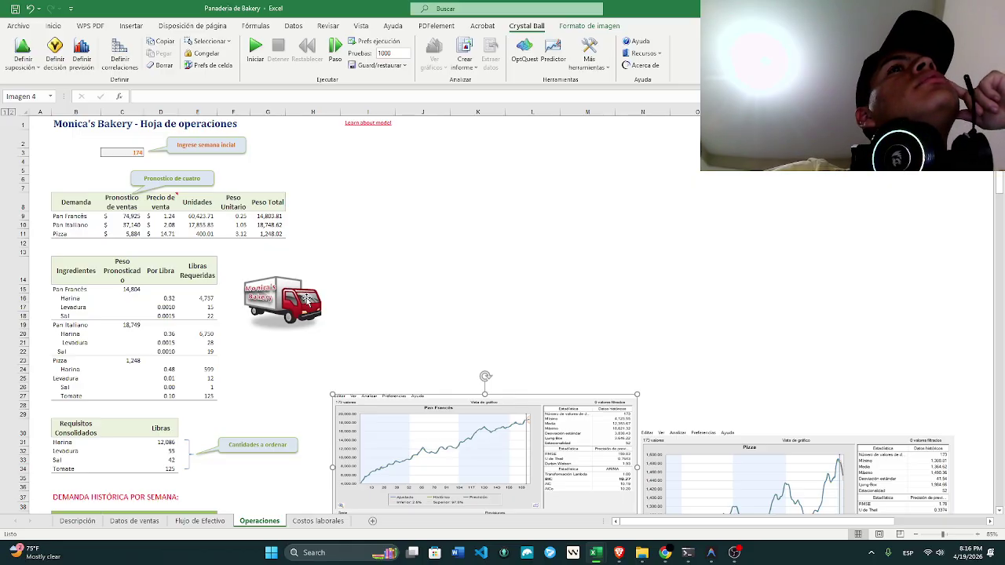
pyautogui.scroll(-20, 309, 299)
pyautogui.scroll(-20, 306, 298)
pyautogui.scroll(20, 444, 168)
pyautogui.scroll(20, 471, 188)
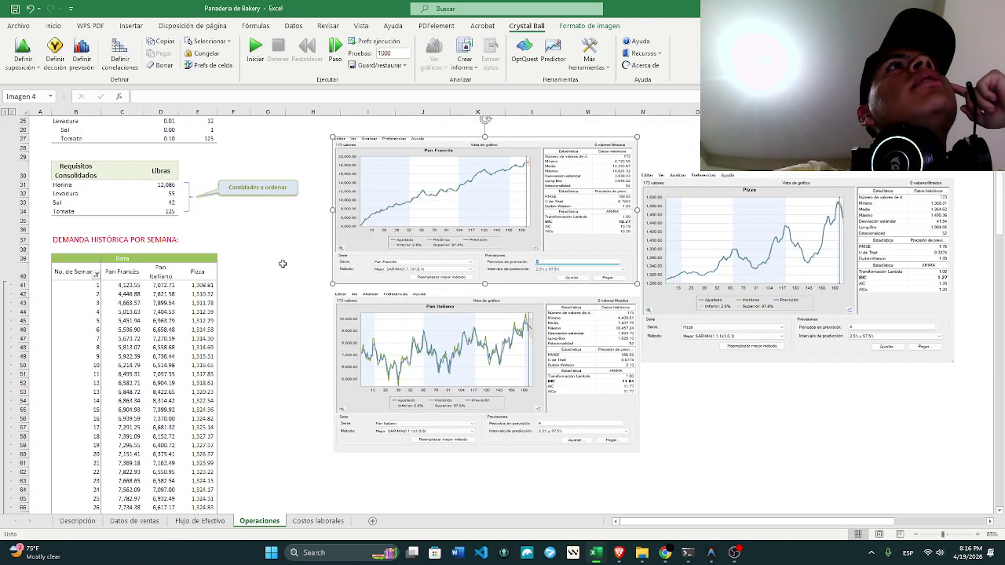
pyautogui.click(75, 271)
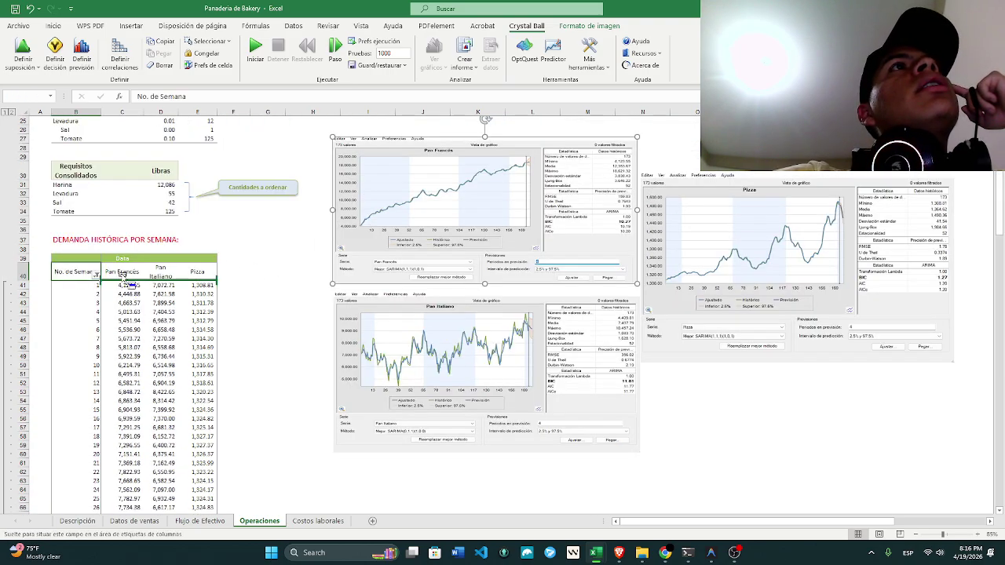
pyautogui.moveTo(120, 270); pyautogui.dragTo(115, 263)
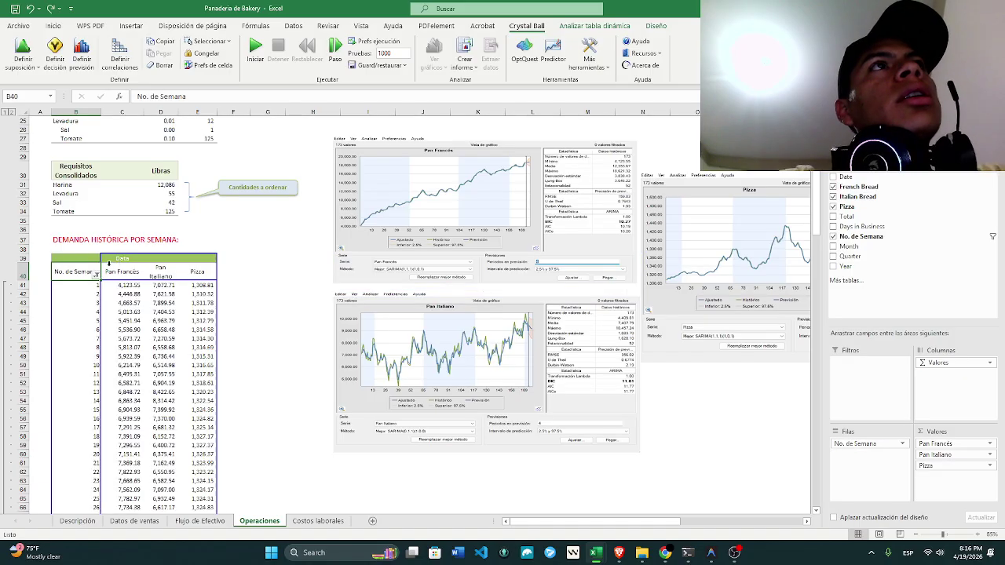
pyautogui.click(39, 292)
pyautogui.click(53, 276)
pyautogui.moveTo(103, 272); pyautogui.dragTo(272, 295)
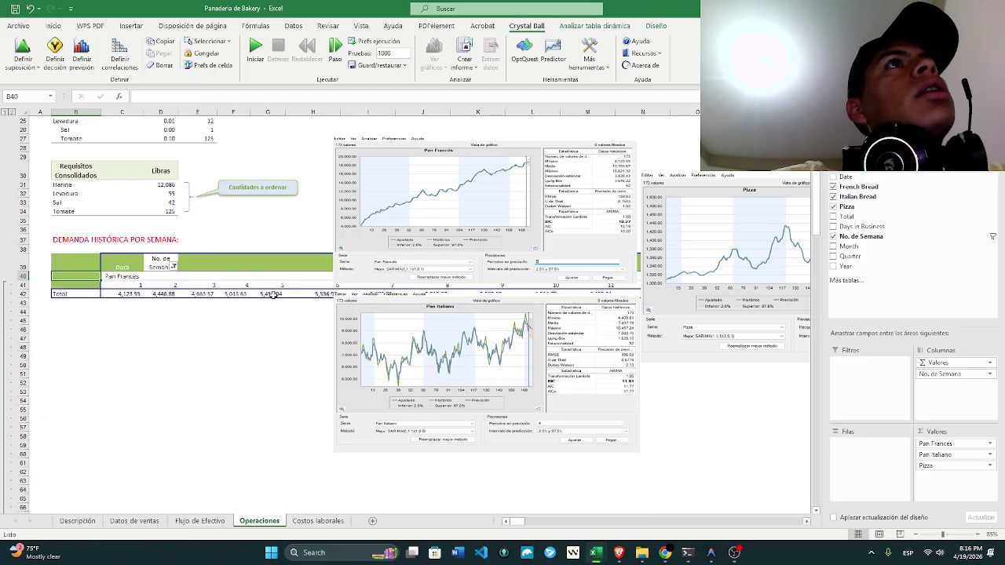
pyautogui.hotkey('ctrl', 'z')
# Run Predictor on the historical weekly demand table B40:E213, review its data attributes, methods and options pages, and close it
pyautogui.click(251, 309)
pyautogui.moveTo(212, 276); pyautogui.dragTo(78, 494)
pyautogui.click(553, 51)
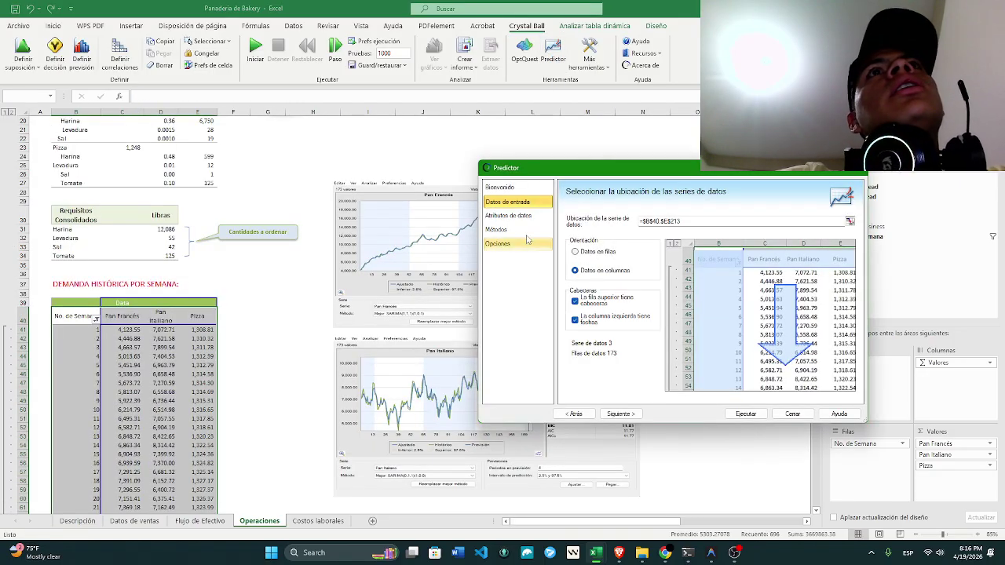
pyautogui.click(509, 219)
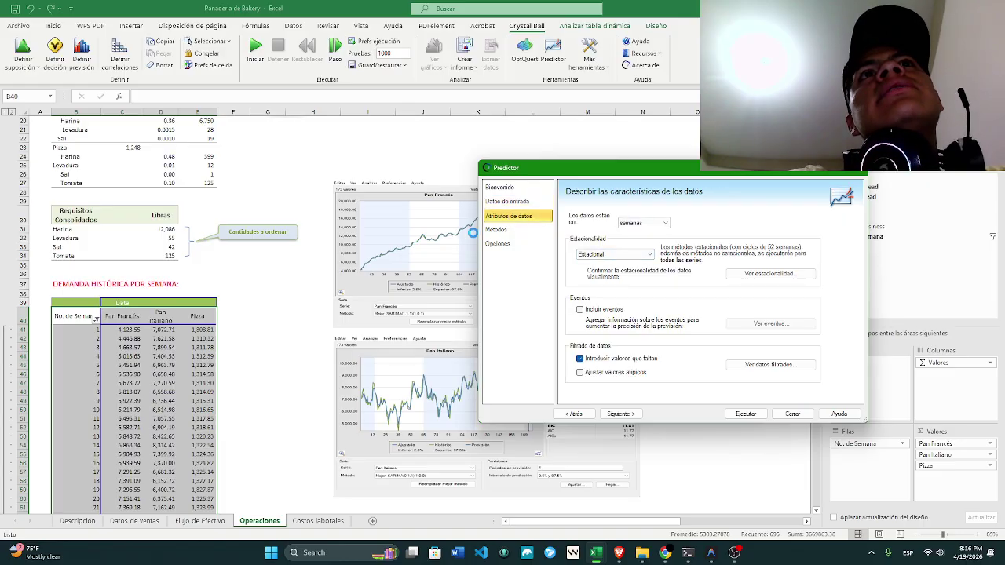
pyautogui.click(498, 230)
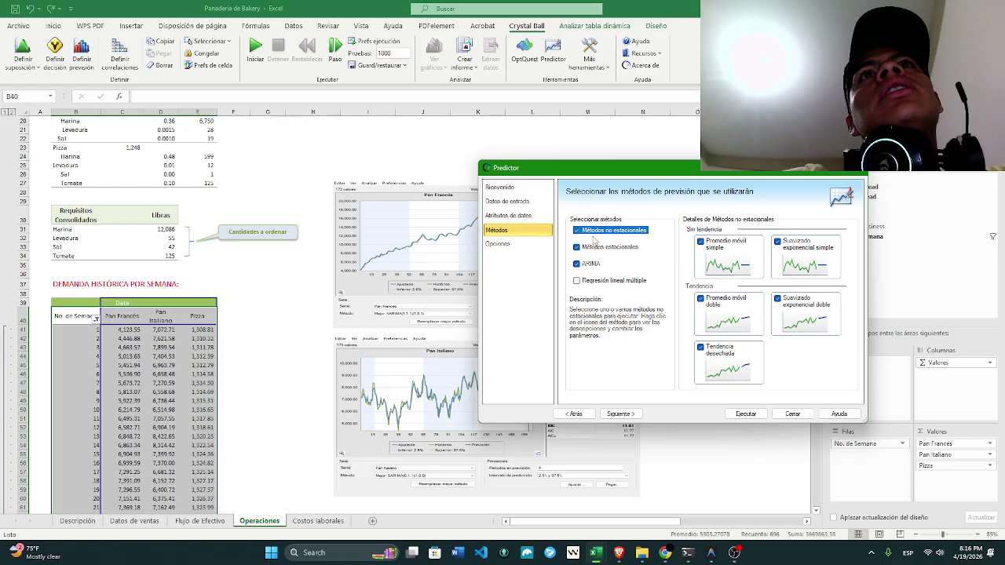
pyautogui.click(496, 244)
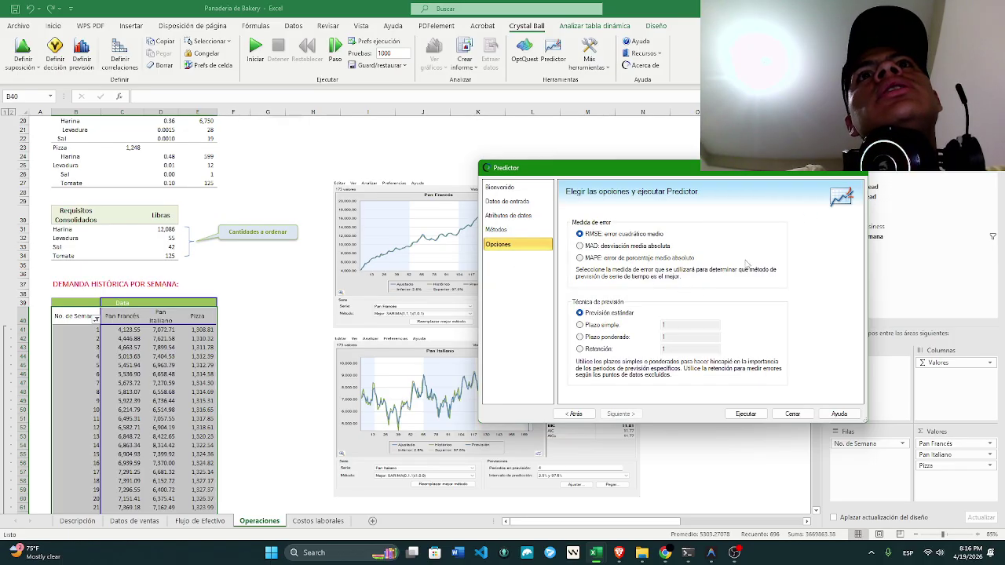
pyautogui.click(855, 172)
# Enlarge the Pan Francés forecast image by extending its upper and left edges
pyautogui.scroll(4, 383, 273)
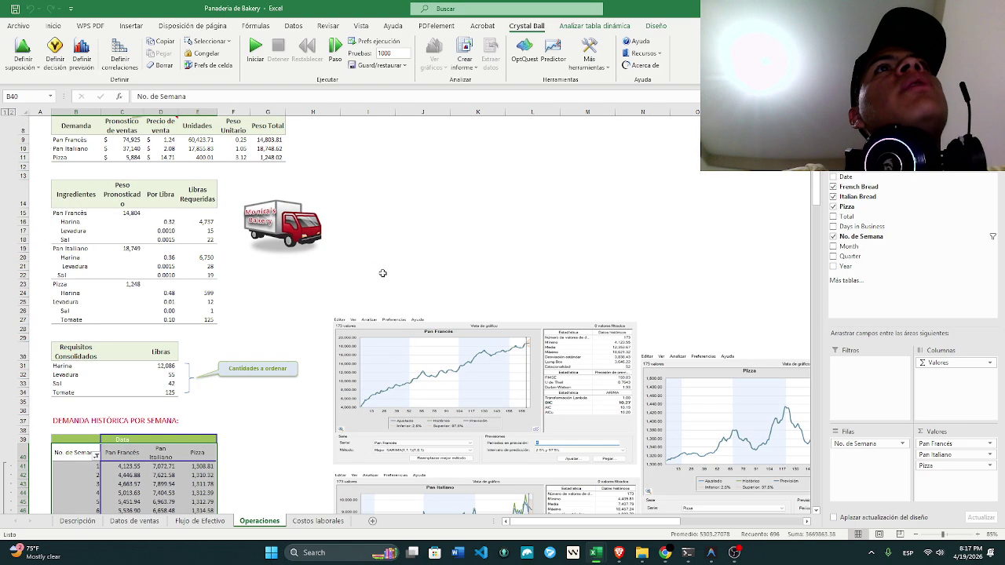
pyautogui.scroll(-3, 382, 273)
pyautogui.click(467, 231)
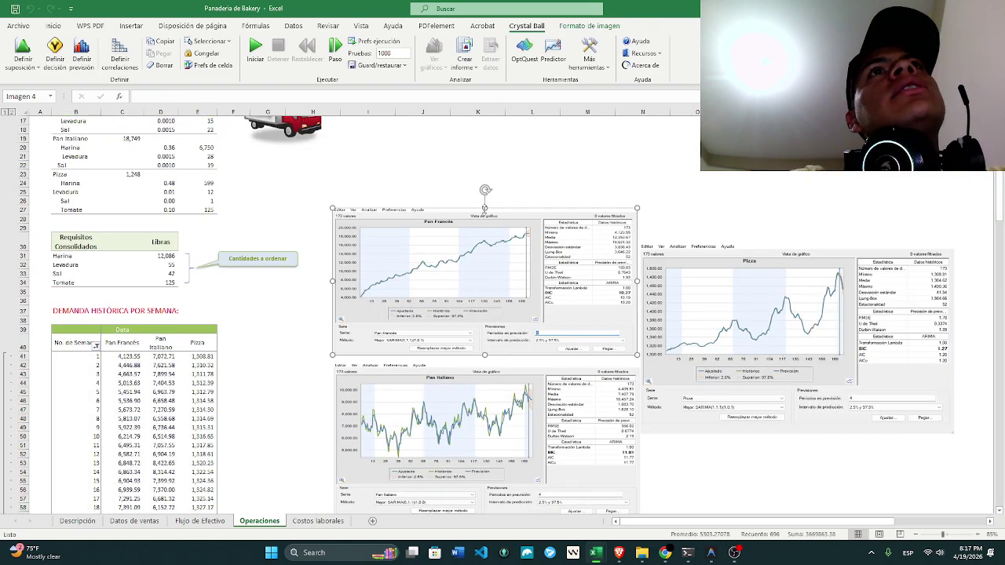
pyautogui.moveTo(484, 208); pyautogui.dragTo(484, 169)
pyautogui.moveTo(333, 262); pyautogui.dragTo(310, 262)
# Move the Pizza forecast image away from the Pan Francés image and enlarge it by extending its upper, left and lower edges
pyautogui.moveTo(755, 275); pyautogui.dragTo(782, 307)
pyautogui.moveTo(823, 274); pyautogui.dragTo(822, 237)
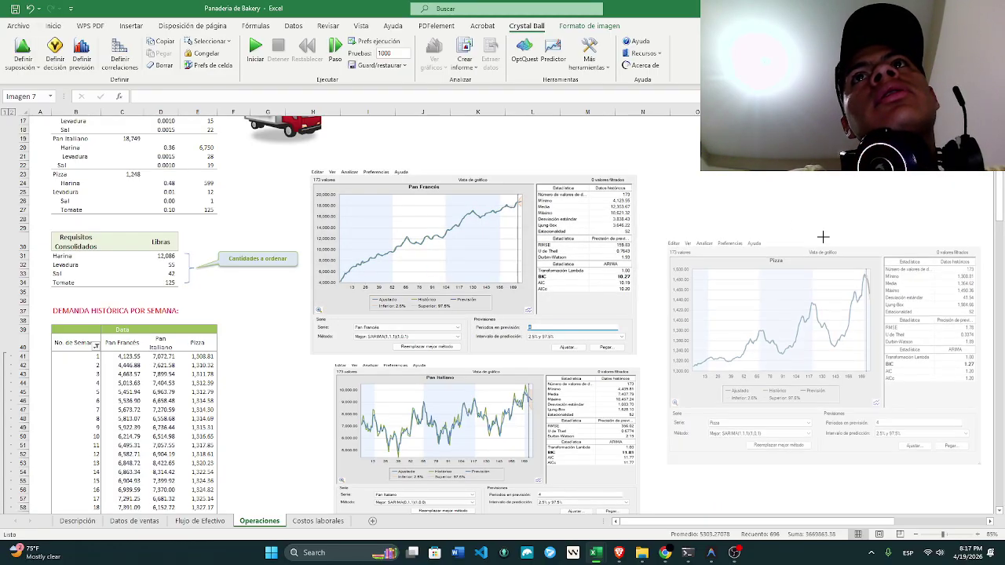
pyautogui.moveTo(665, 350); pyautogui.dragTo(659, 350)
pyautogui.moveTo(807, 465); pyautogui.dragTo(808, 477)
# Enlarge the Pan Francés forecast image further upward
pyautogui.scroll(3, 492, 254)
pyautogui.scroll(-3, 491, 253)
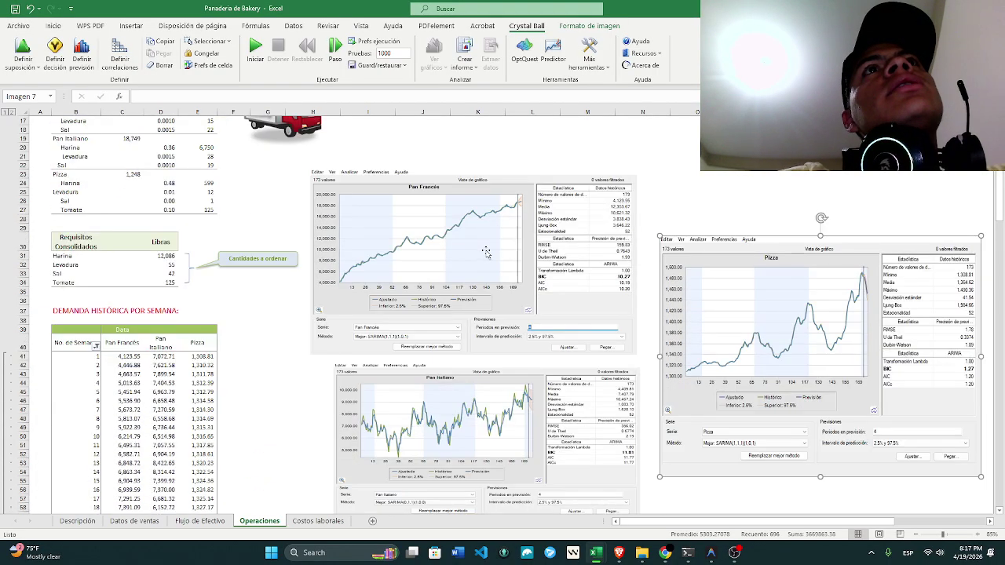
pyautogui.click(471, 179)
pyautogui.moveTo(476, 167); pyautogui.dragTo(467, 136)
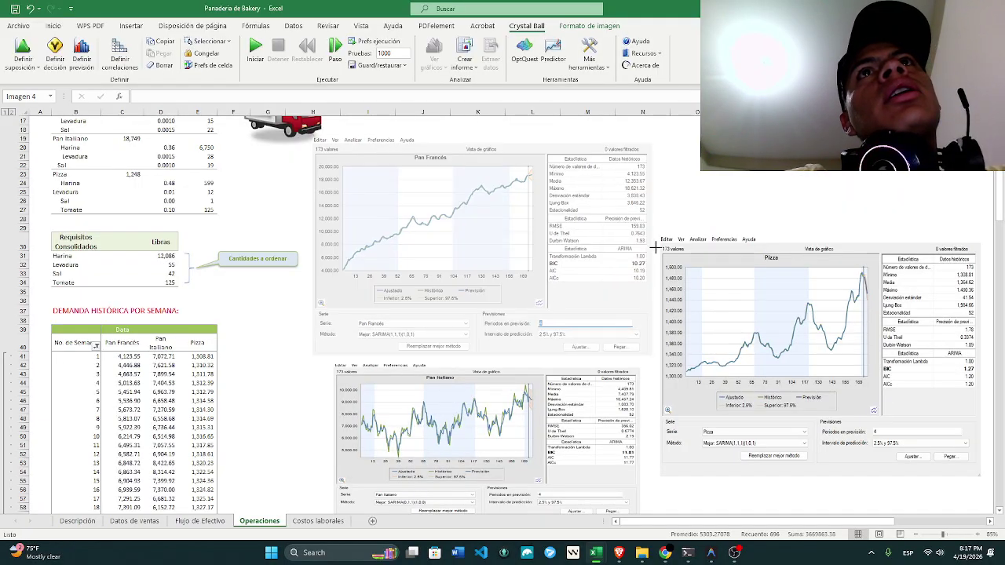
# Enlarge the Pan Italiano forecast image by extending its left, lower and right edges
pyautogui.scroll(-4, 655, 238)
pyautogui.click(340, 355)
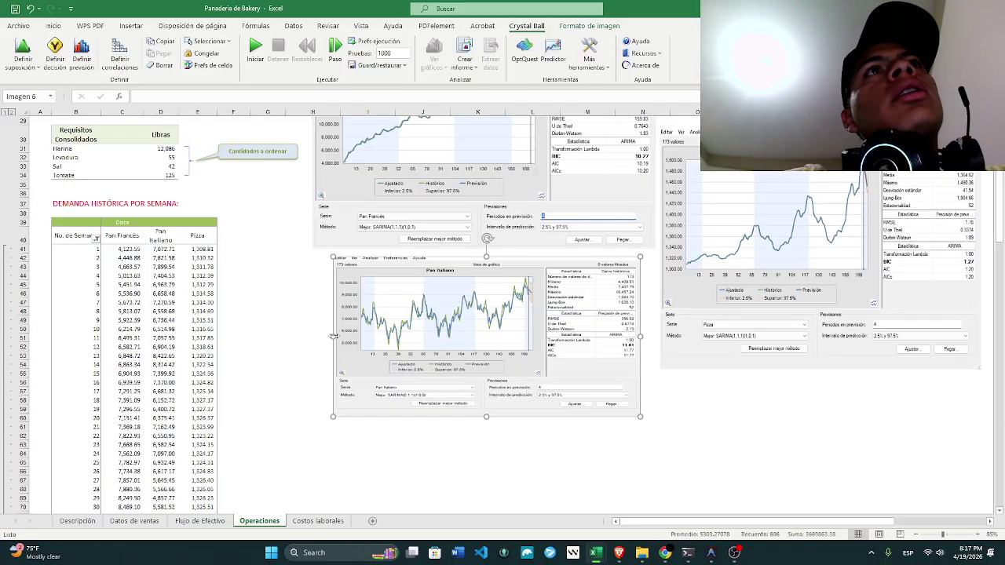
pyautogui.moveTo(340, 355); pyautogui.dragTo(279, 355)
pyautogui.moveTo(464, 417); pyautogui.dragTo(466, 480)
pyautogui.moveTo(641, 371); pyautogui.dragTo(650, 370)
# Move the Pizza forecast image up so it sits roughly level with the Pan Francés image
pyautogui.click(847, 271)
pyautogui.scroll(2, 838, 208)
pyautogui.moveTo(835, 270)
pyautogui.mouseDown()
pyautogui.moveTo(824, 226)
pyautogui.moveTo(841, 188)
pyautogui.moveTo(830, 257)
pyautogui.mouseUp()
pyautogui.scroll(3, 836, 226)
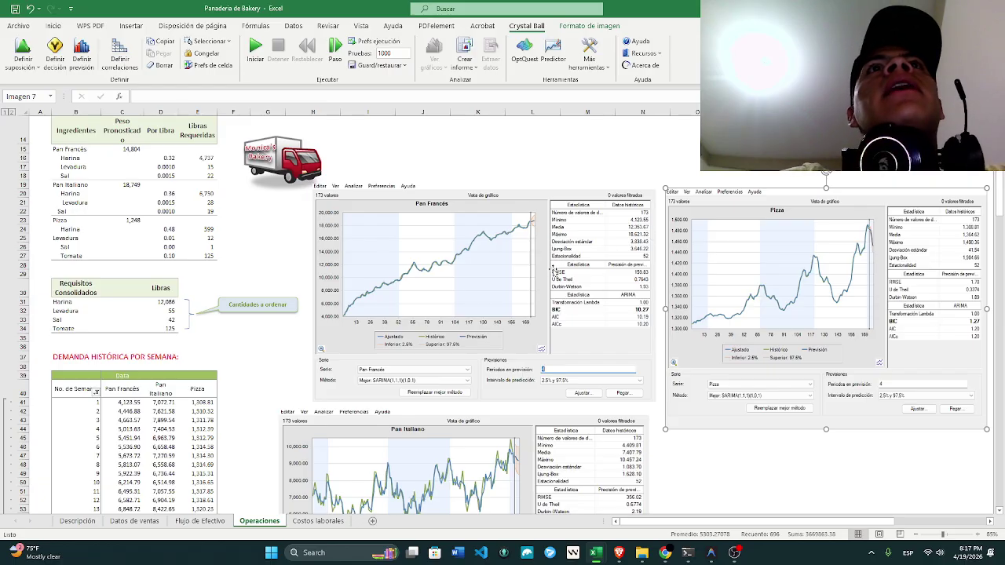
# Shift the Pan Italiano forecast image slightly to the right beneath the Pan Francés image
pyautogui.scroll(-1, 493, 312)
pyautogui.scroll(-1, 440, 348)
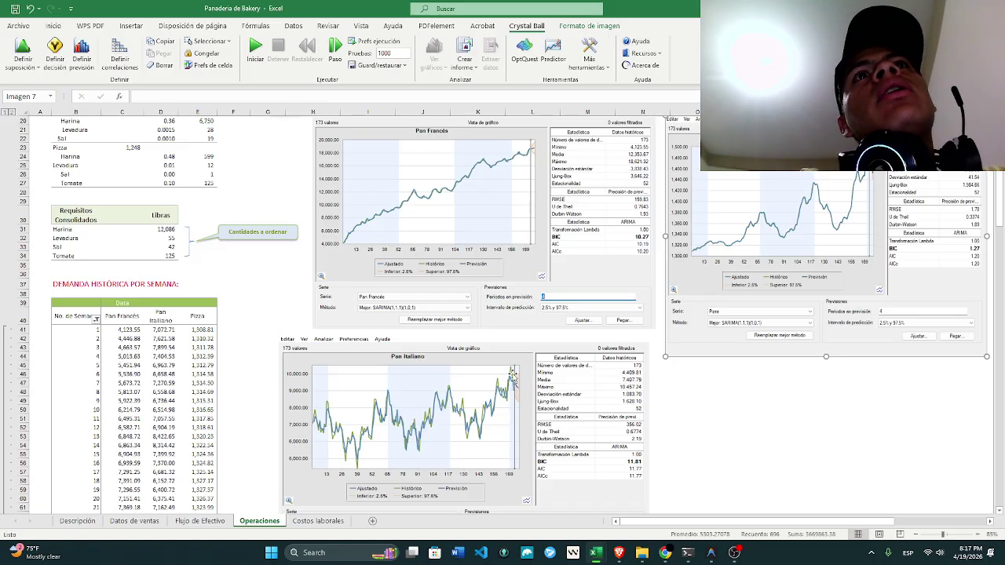
pyautogui.scroll(1, 798, 235)
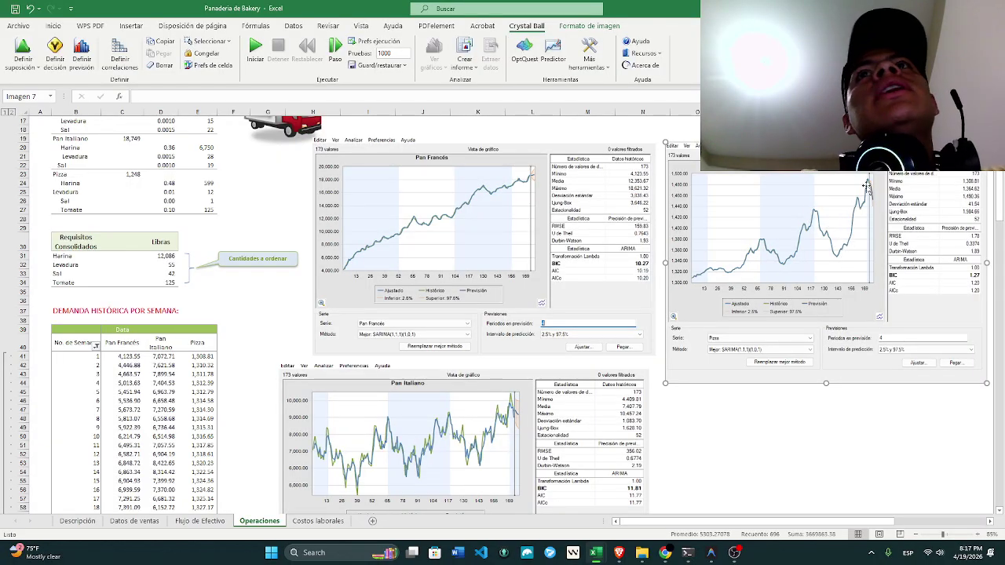
pyautogui.scroll(-1, 755, 408)
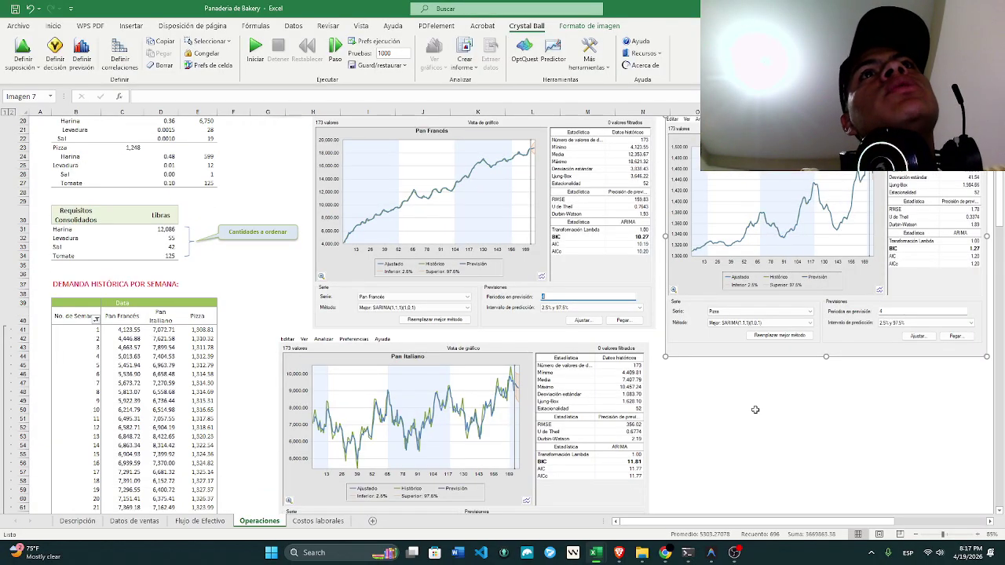
pyautogui.click(592, 416)
pyautogui.scroll(-6, 738, 391)
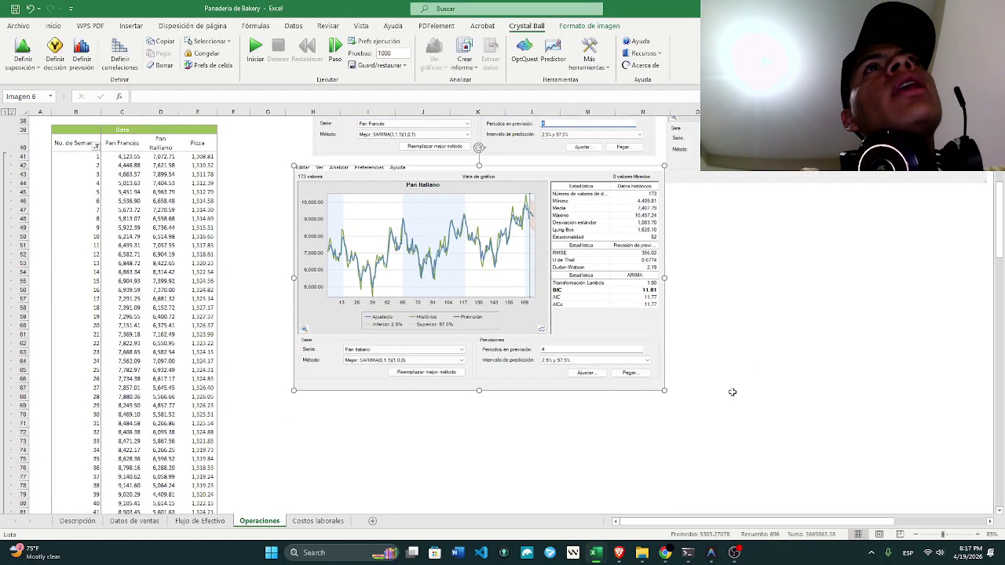
# Examine the forecast rows for weeks 174 to 177 and the inventory control conclusion below the historical demand table
pyautogui.scroll(1, 539, 330)
pyautogui.scroll(-2, 542, 308)
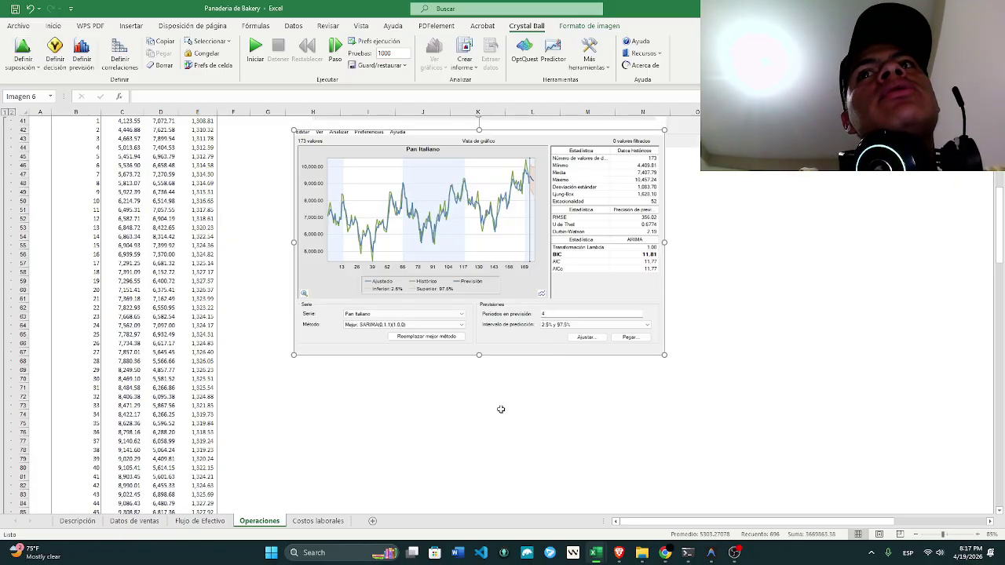
pyautogui.scroll(-20, 202, 287)
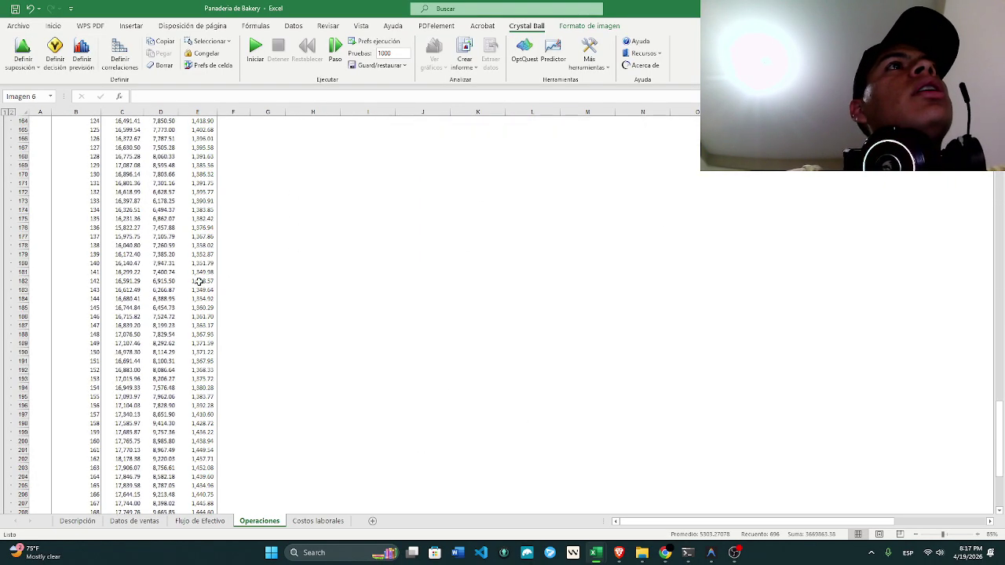
pyautogui.scroll(-12, 200, 281)
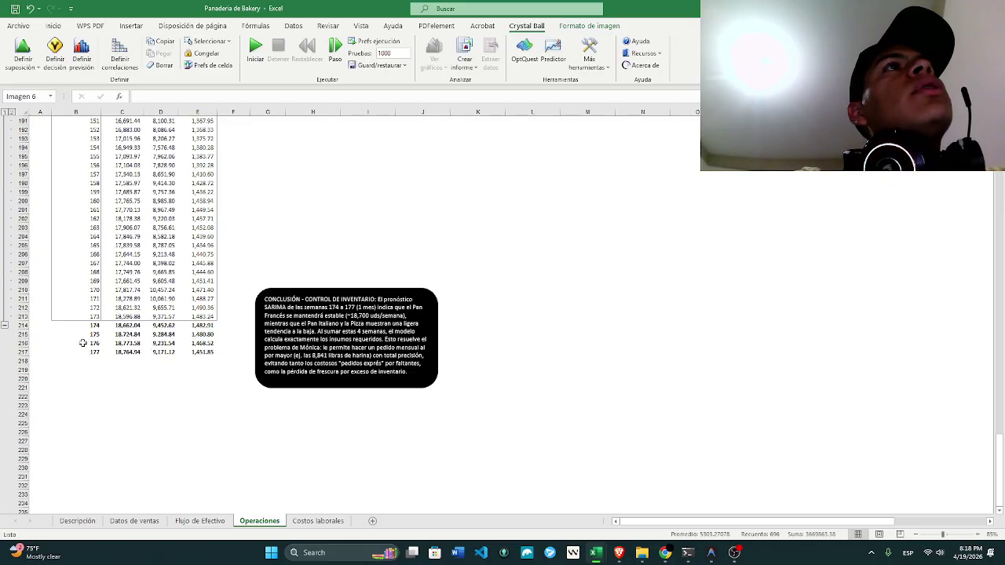
# Review the forecast rows for weeks 174 to 177 and inspect the demand table's sales forecast, unit weight and total weight cells
pyautogui.moveTo(67, 328); pyautogui.dragTo(189, 351)
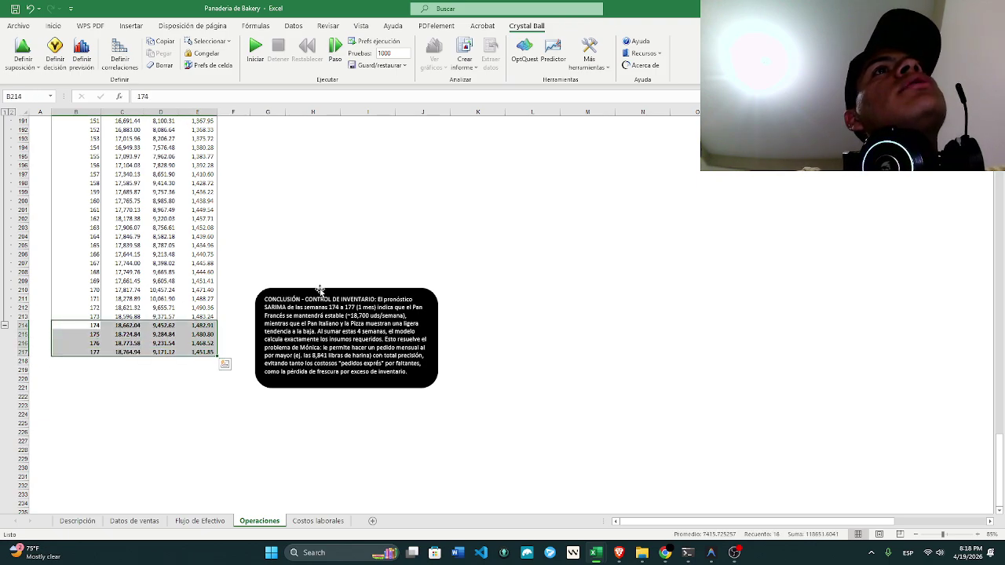
pyautogui.scroll(1, 377, 342)
pyautogui.scroll(20, 377, 342)
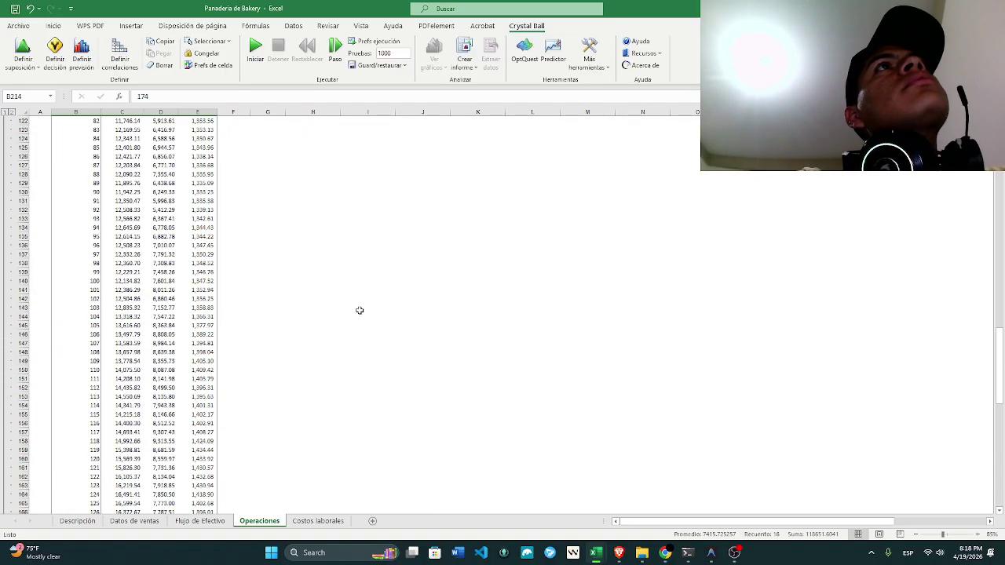
pyautogui.scroll(17, 860, 270)
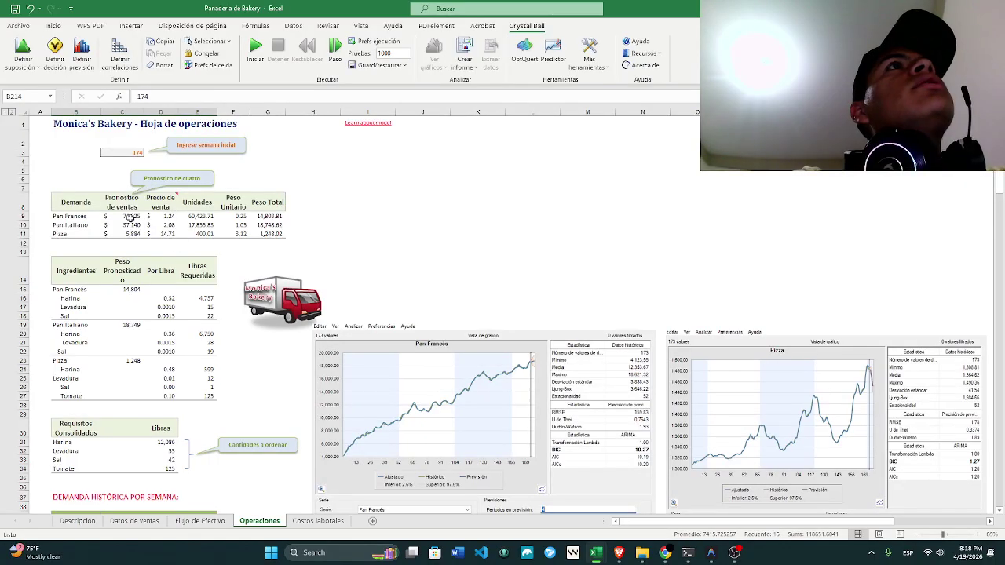
pyautogui.click(203, 225)
pyautogui.click(244, 216)
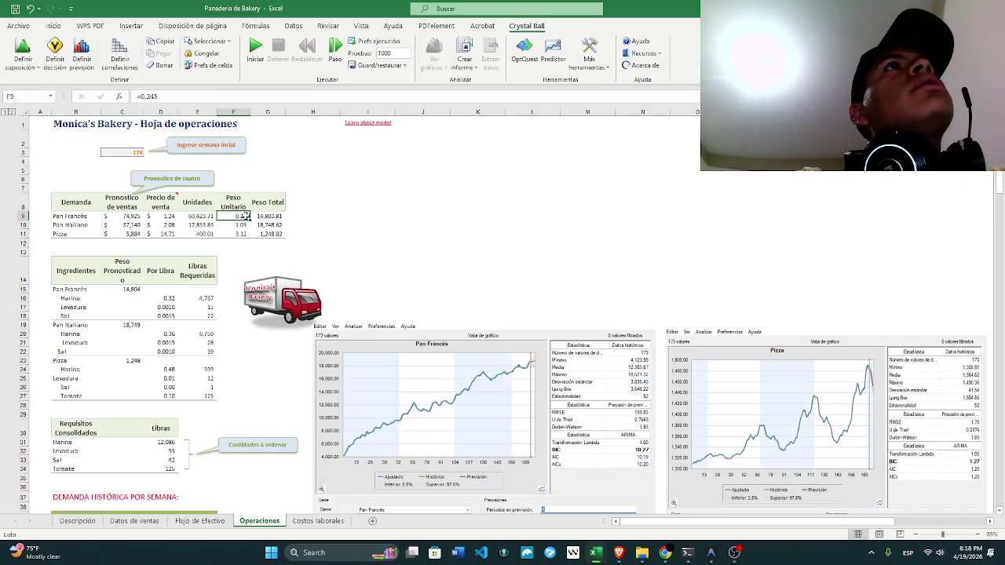
pyautogui.click(269, 217)
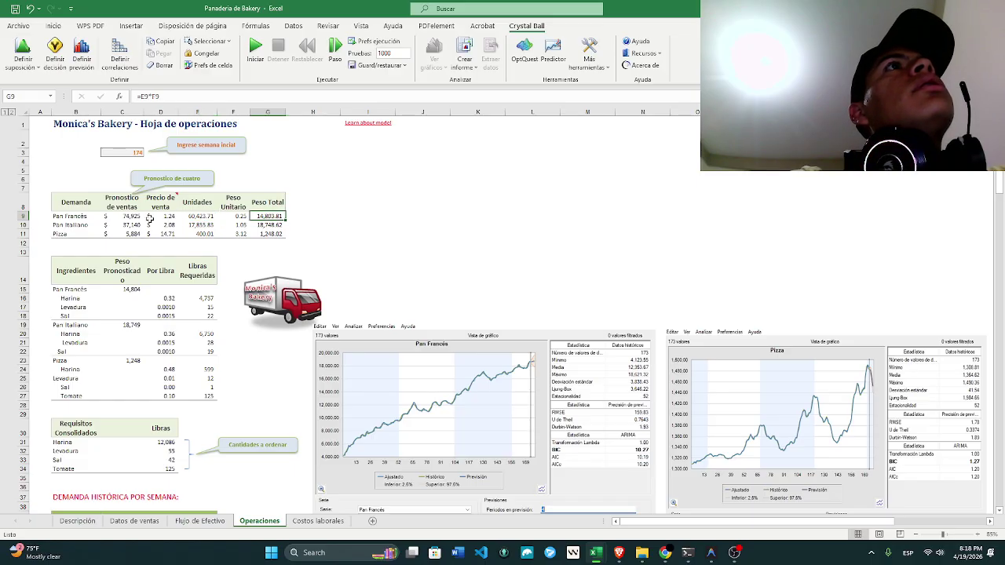
pyautogui.click(132, 234)
pyautogui.click(130, 217)
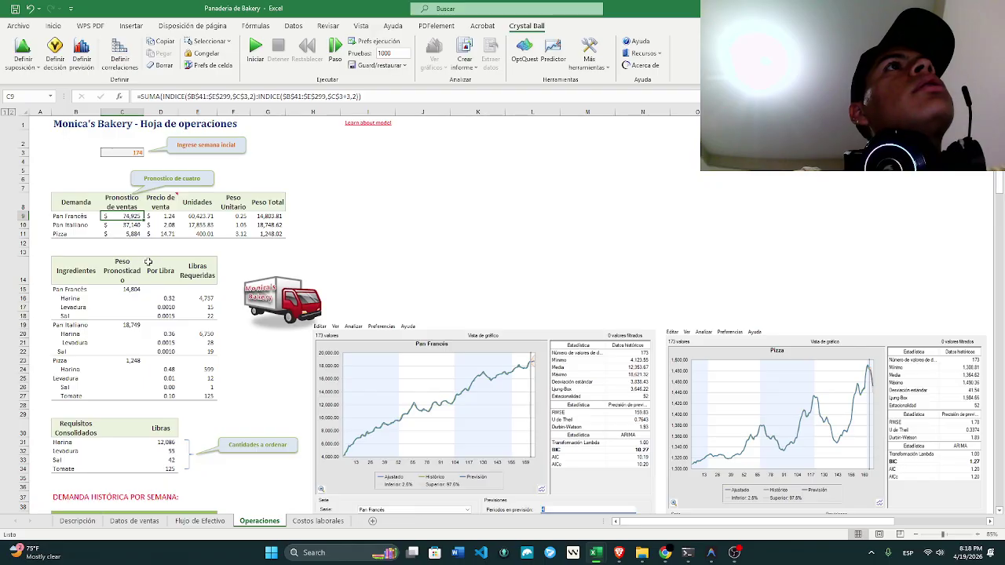
# Read the inventory control conclusion beside the weeks 174 to 177 forecasts and compare it with the operations summary tables
pyautogui.scroll(-20, 154, 260)
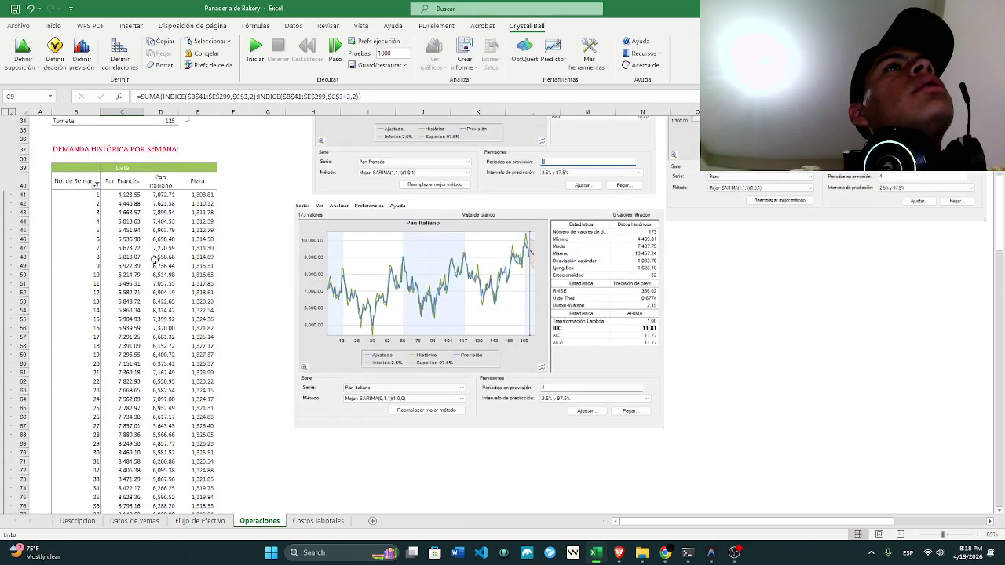
pyautogui.scroll(-20, 154, 218)
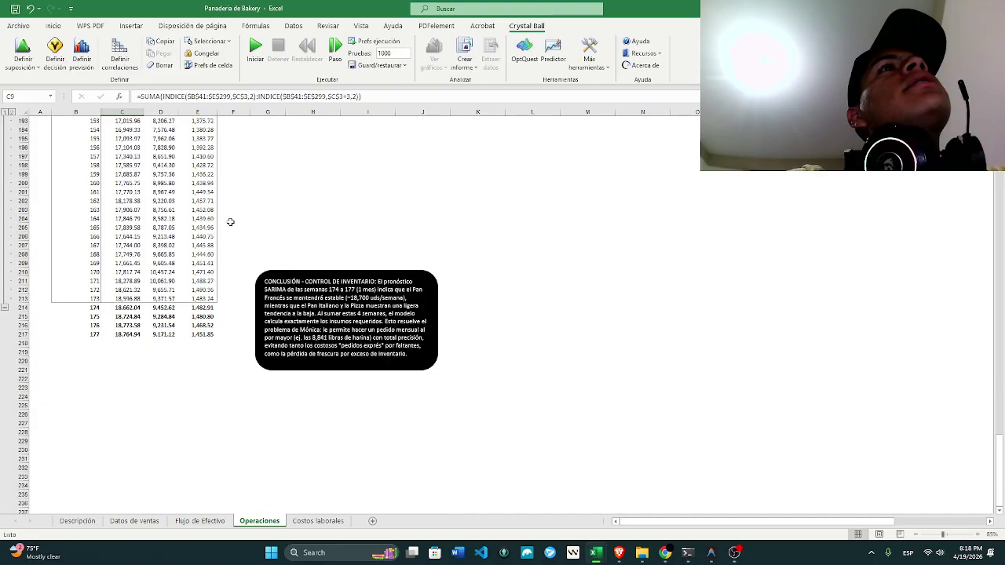
pyautogui.click(301, 199)
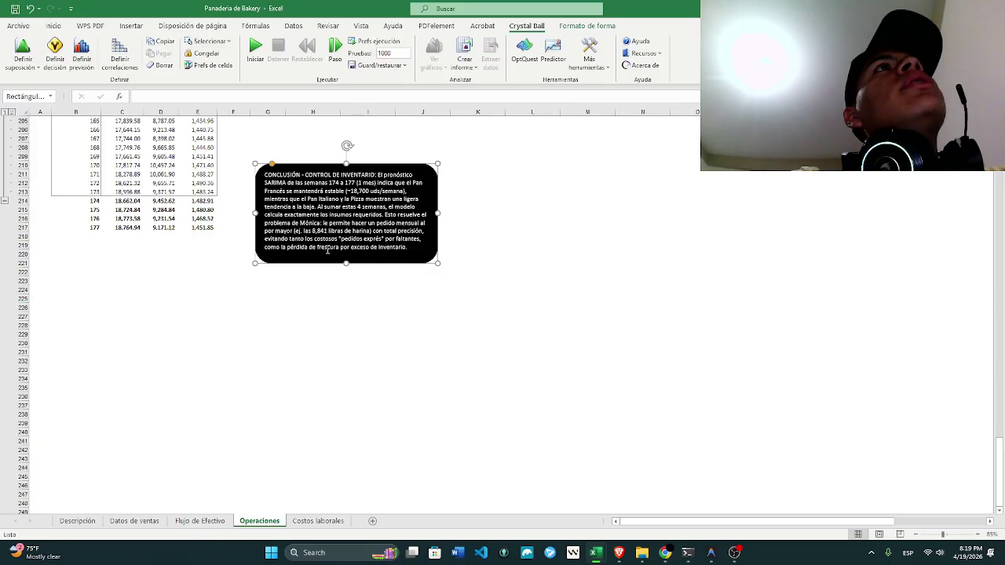
pyautogui.scroll(6, 433, 230)
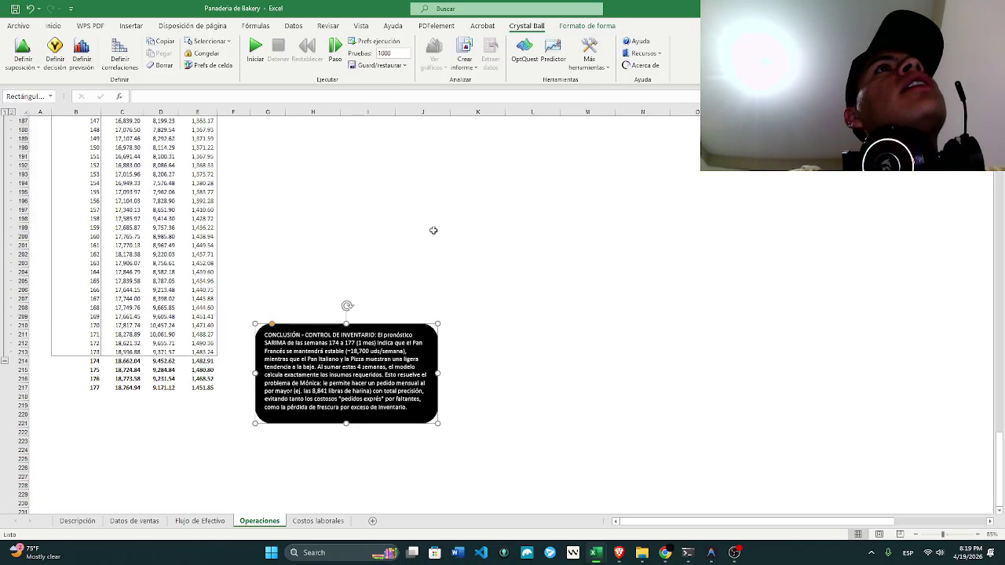
pyautogui.scroll(20, 433, 230)
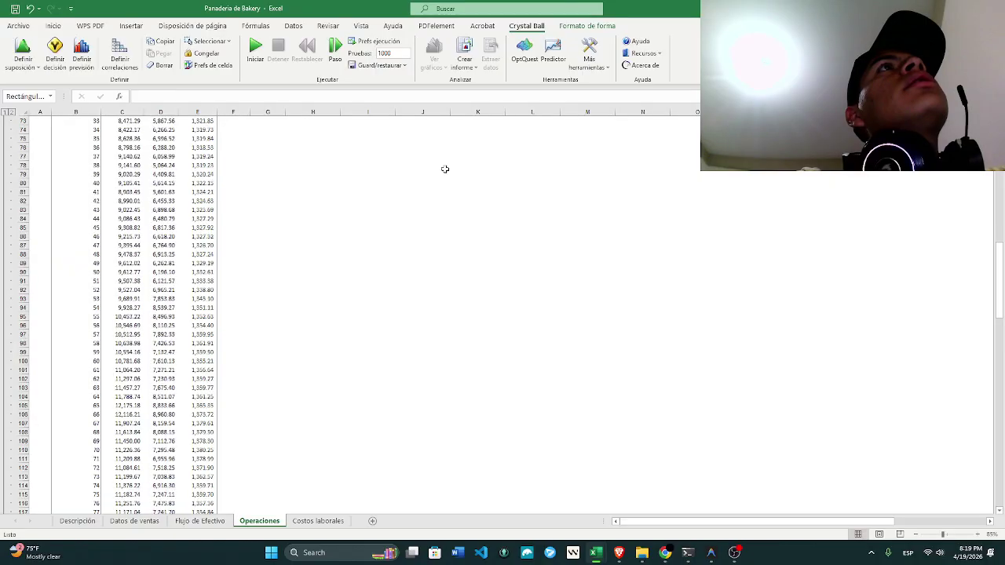
pyautogui.scroll(20, 444, 169)
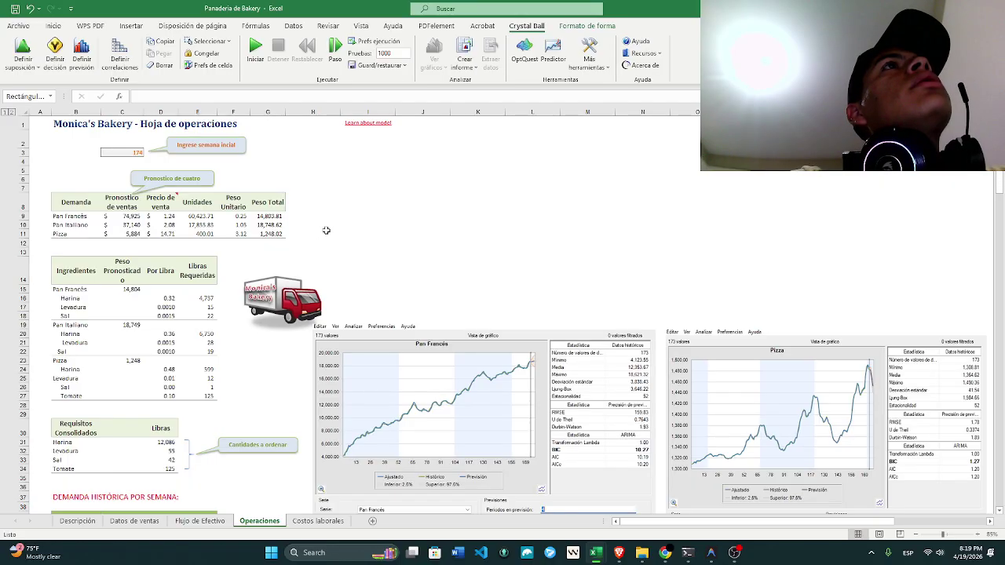
pyautogui.scroll(-20, 326, 230)
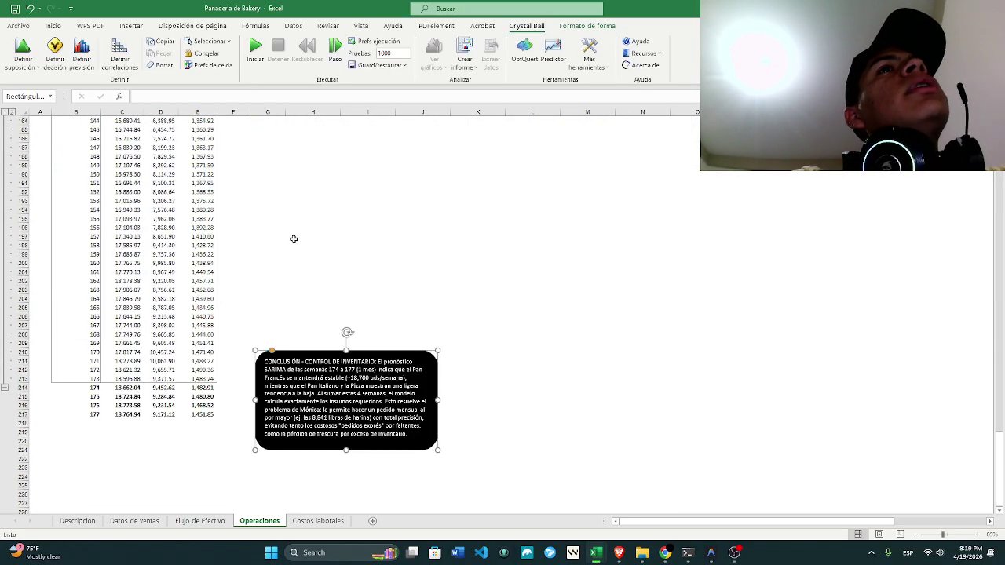
pyautogui.scroll(-7, 293, 239)
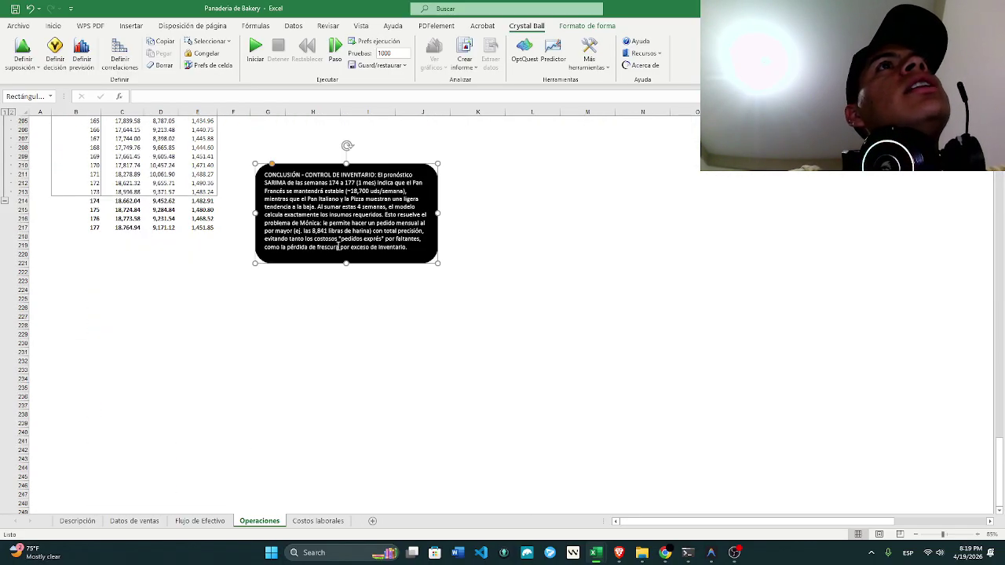
pyautogui.scroll(20, 139, 287)
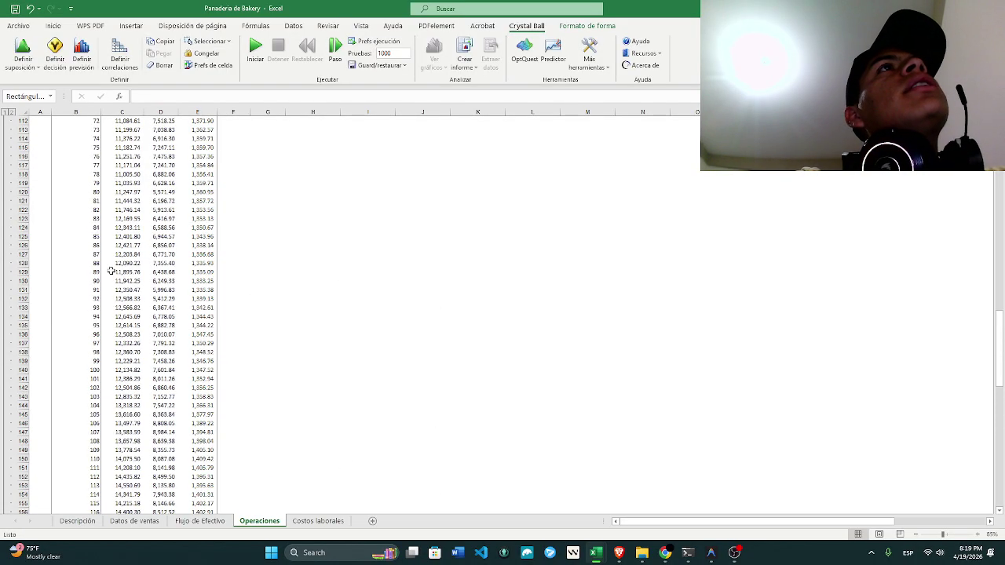
# Inspect the formula that totals the flour pounds in the consolidated requirements table
pyautogui.scroll(20, 104, 255)
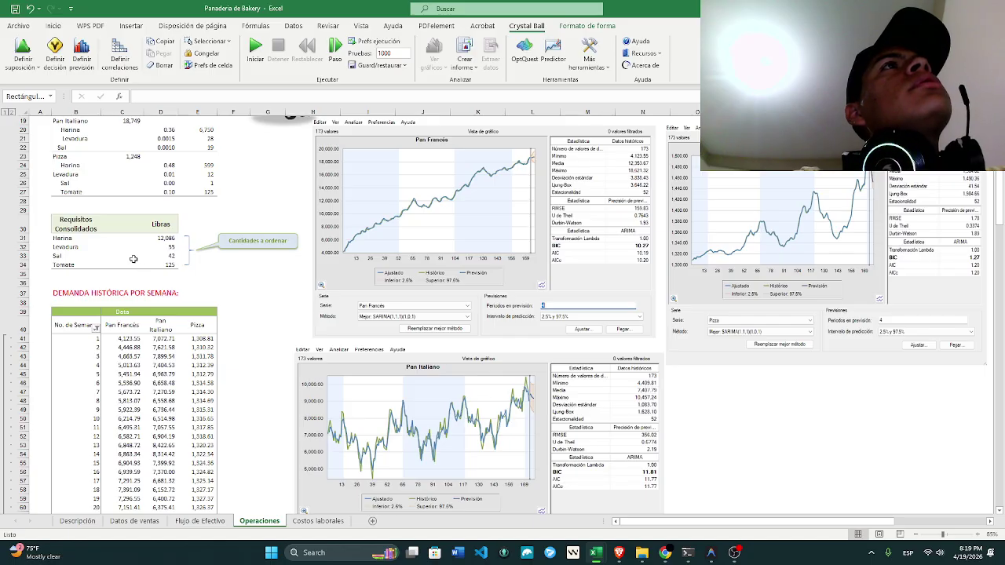
pyautogui.click(153, 238)
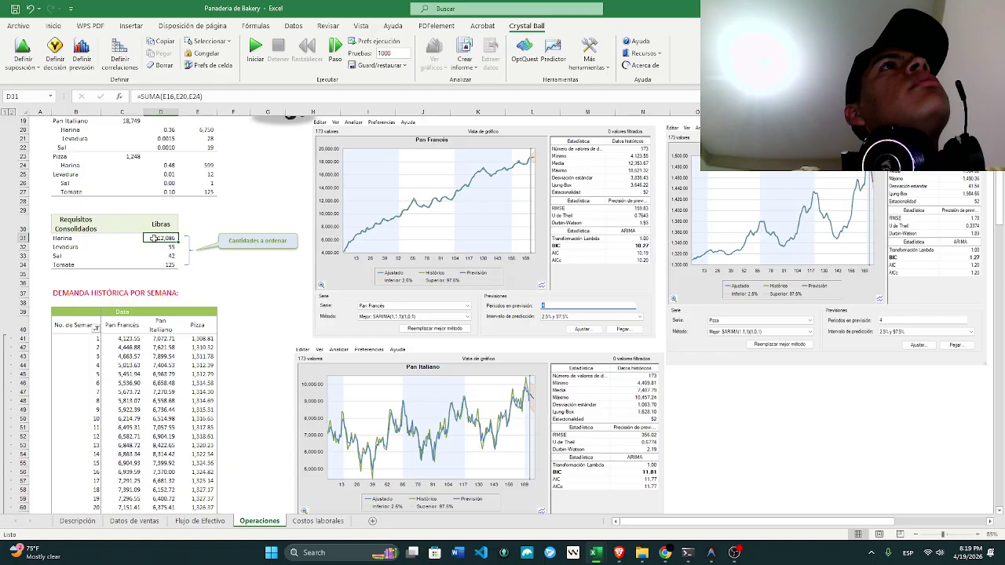
pyautogui.click(161, 96)
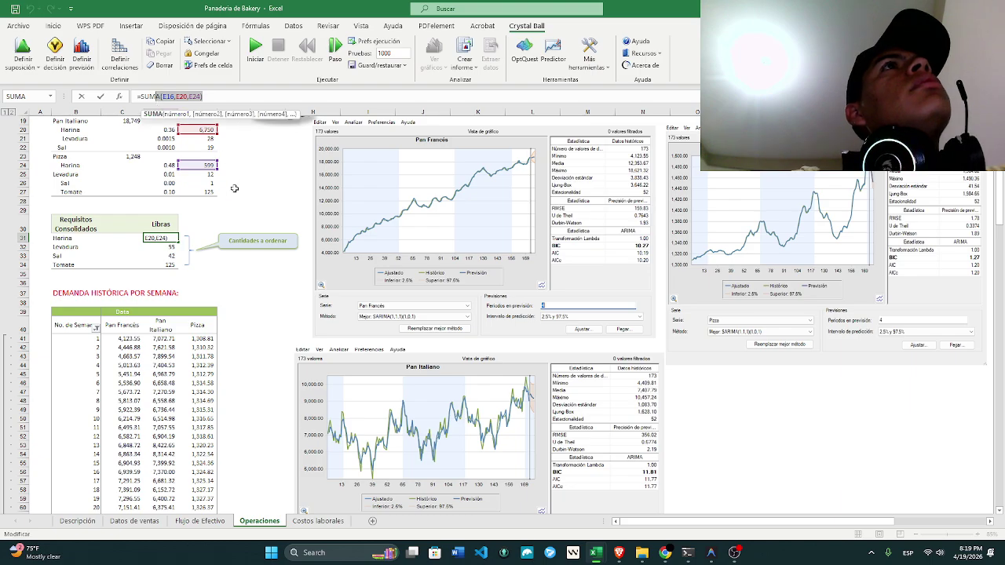
pyautogui.click(271, 178)
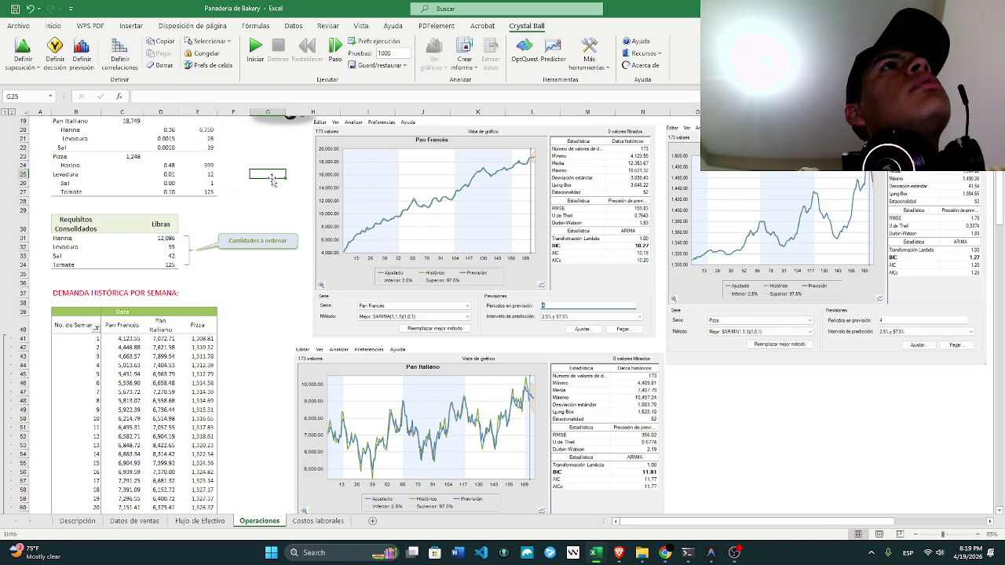
# Compare the ingredient and consolidated requirement tables with the flour order described in the inventory control conclusion
pyautogui.scroll(2, 243, 220)
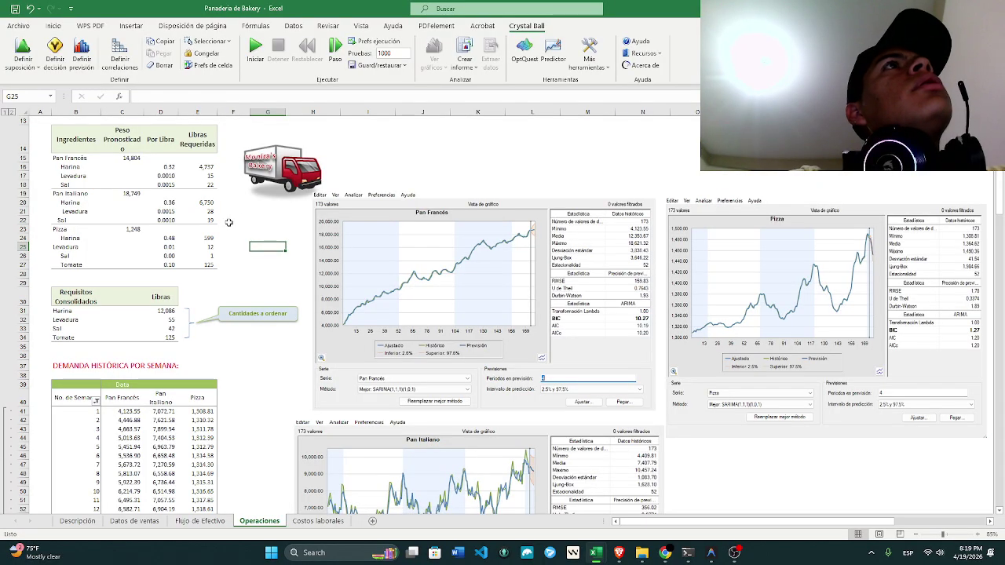
pyautogui.scroll(-12, 219, 189)
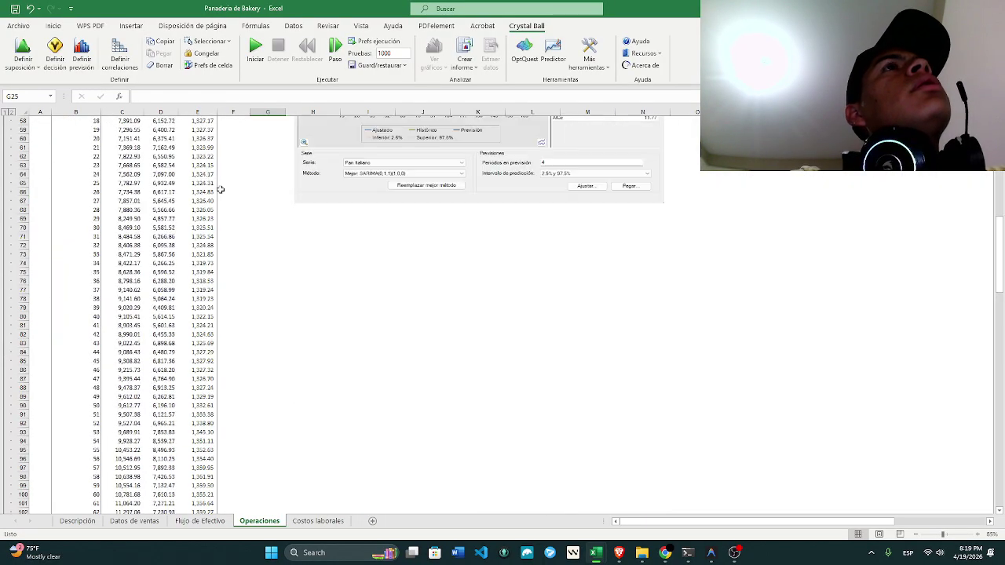
pyautogui.scroll(10, 218, 189)
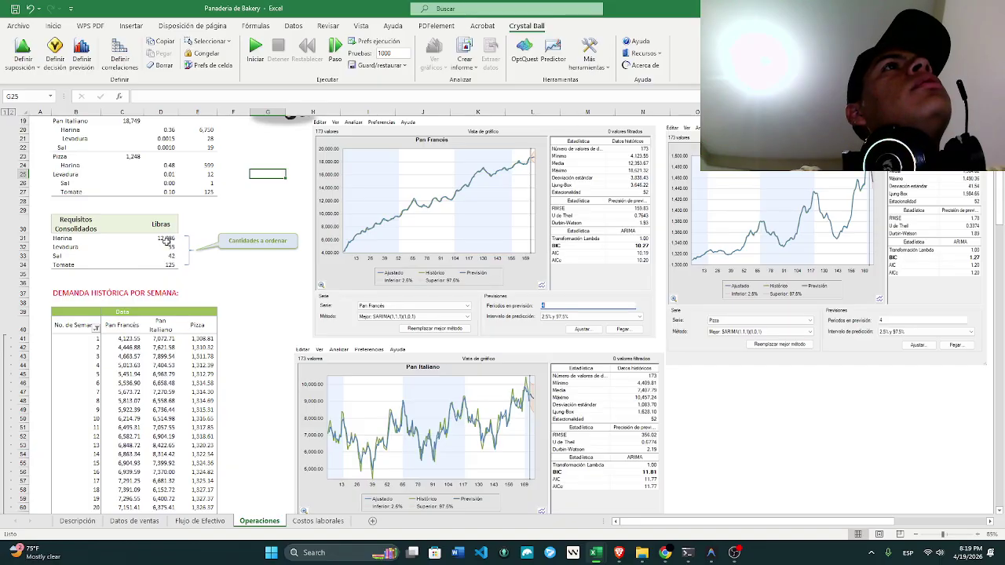
pyautogui.scroll(-20, 226, 225)
pyautogui.scroll(-20, 226, 225)
pyautogui.scroll(2, 330, 239)
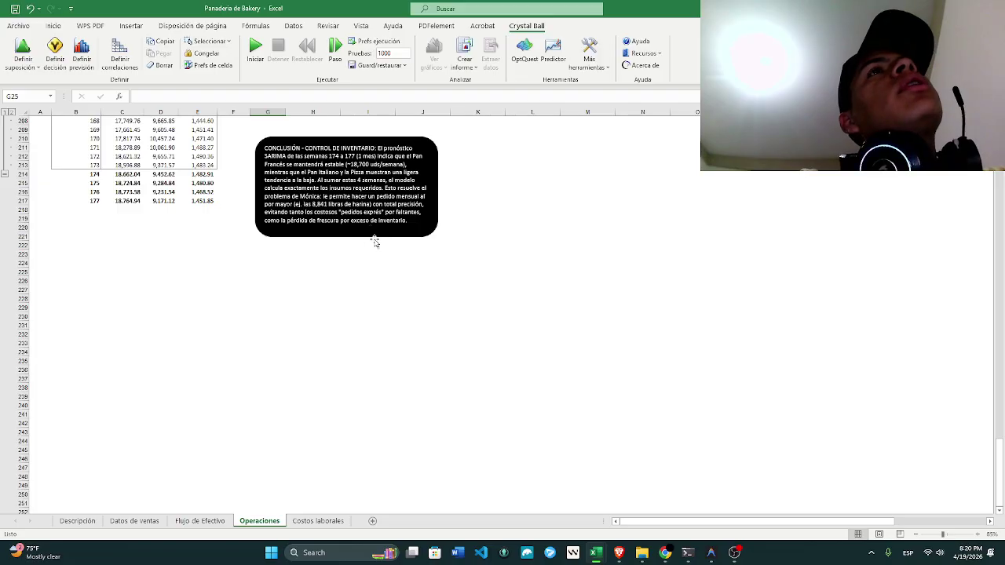
pyautogui.scroll(7, 361, 245)
pyautogui.scroll(13, 361, 243)
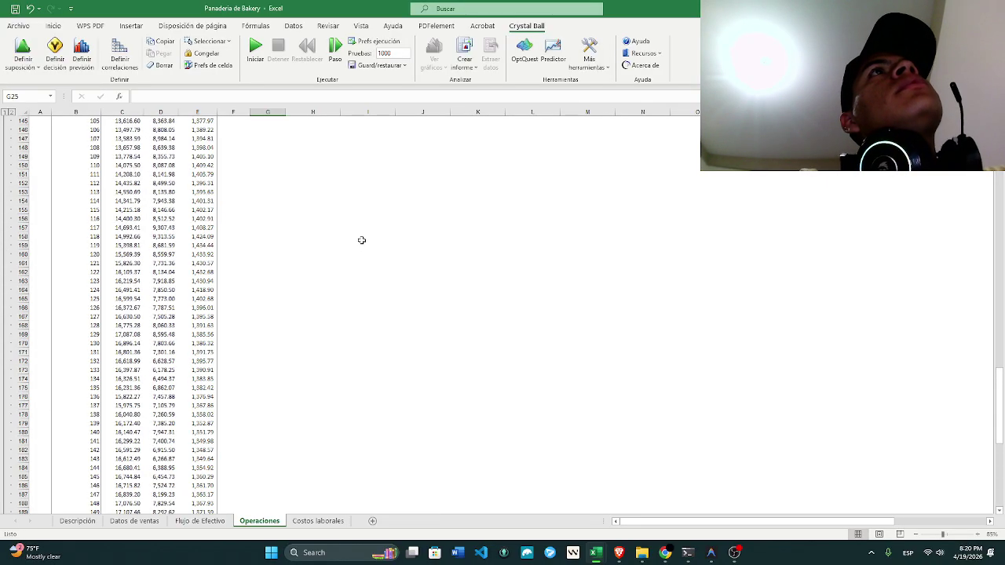
# Read Part 2 on company finances and Part 3 on human resources in the Descripción sheet
pyautogui.click(77, 521)
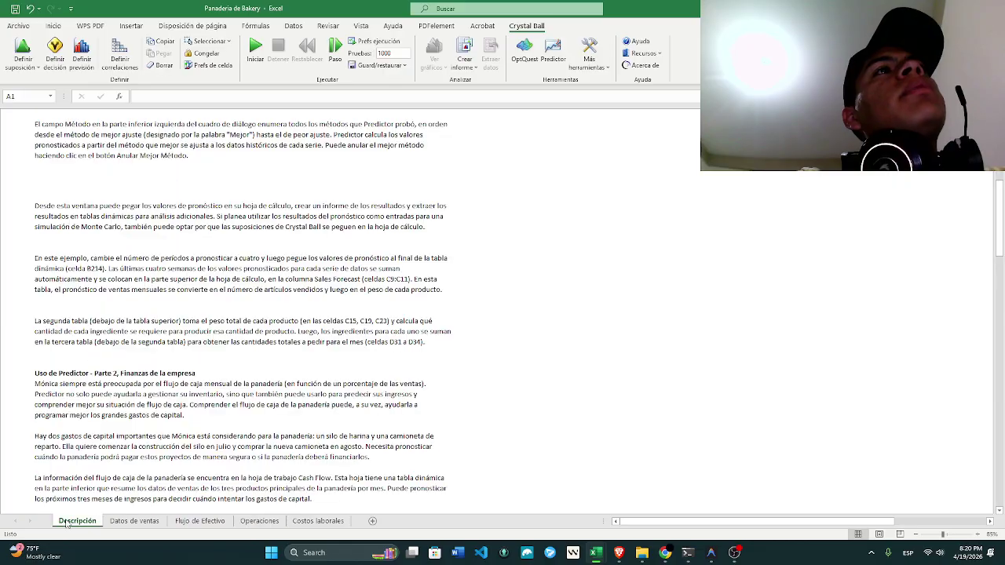
pyautogui.scroll(-3, 183, 328)
pyautogui.scroll(-5, 143, 319)
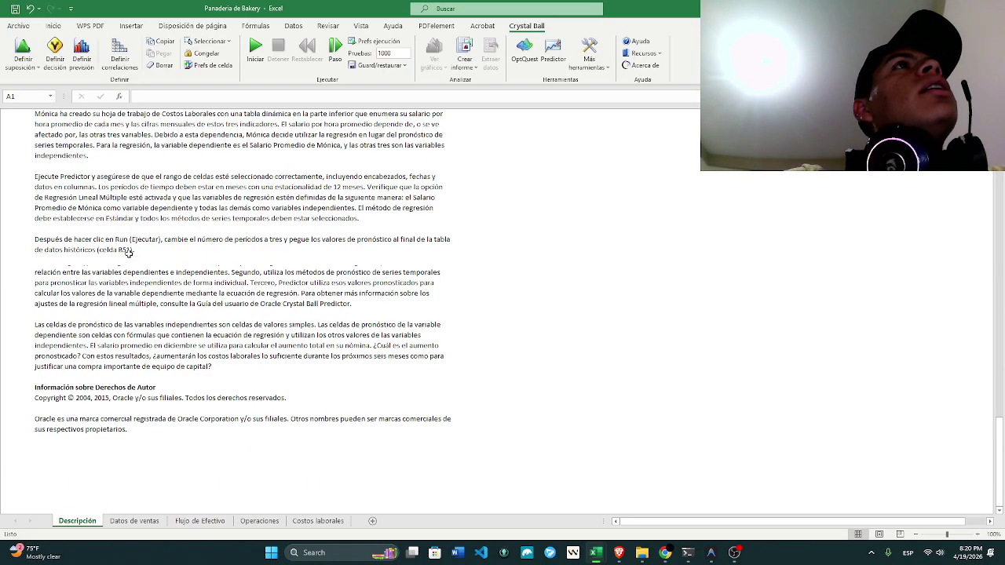
pyautogui.scroll(5, 148, 270)
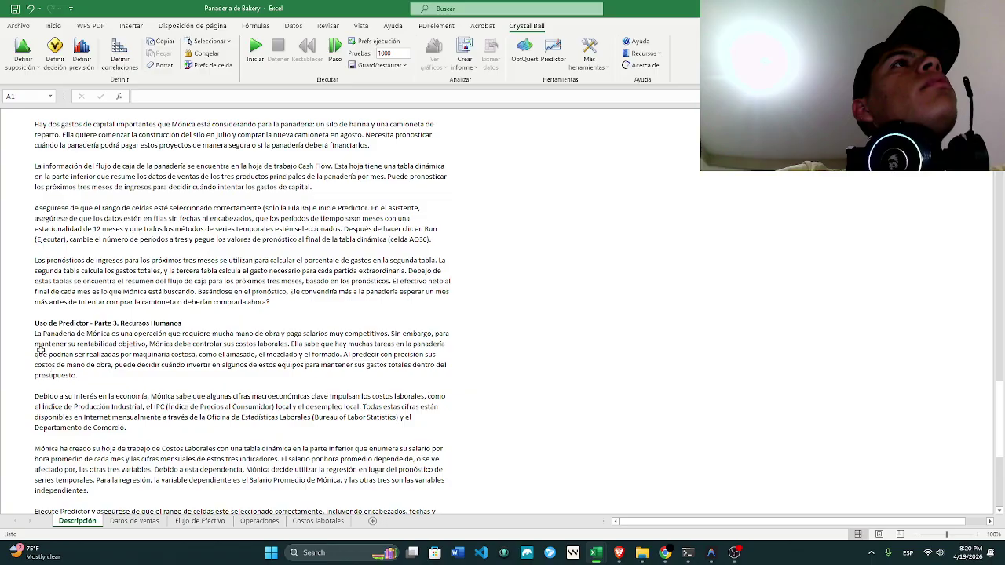
pyautogui.scroll(4, 100, 330)
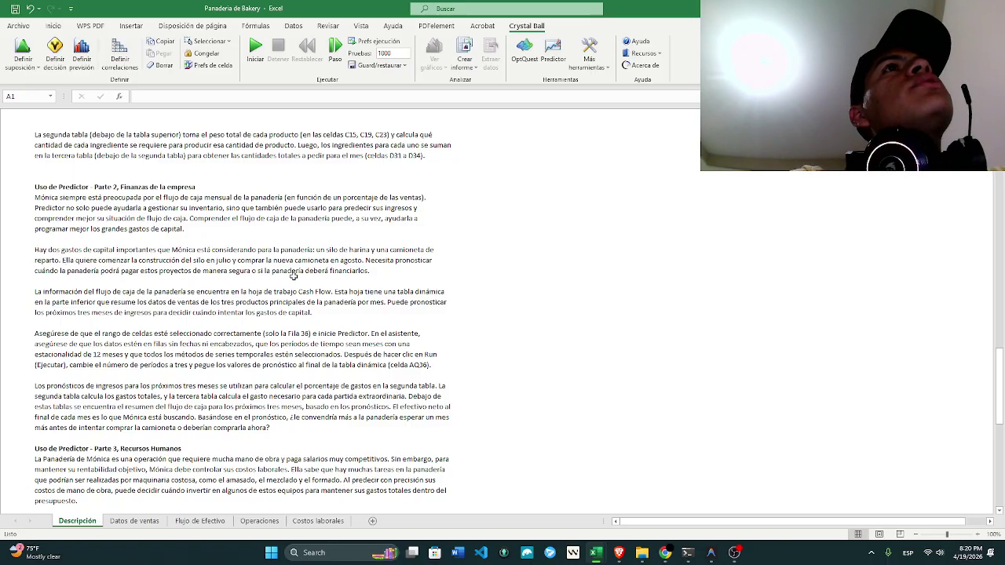
pyautogui.scroll(-1, 373, 276)
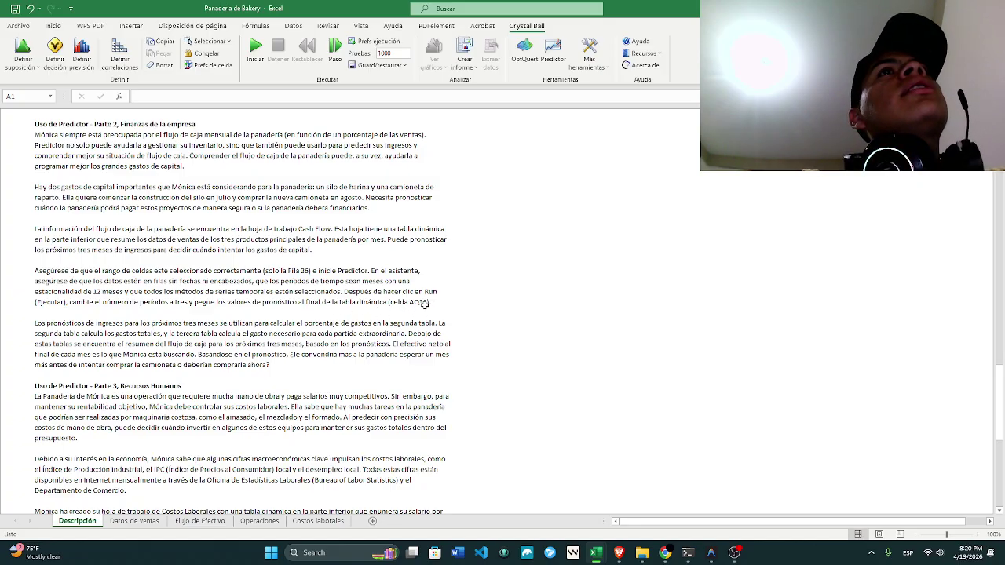
pyautogui.scroll(-3, 76, 315)
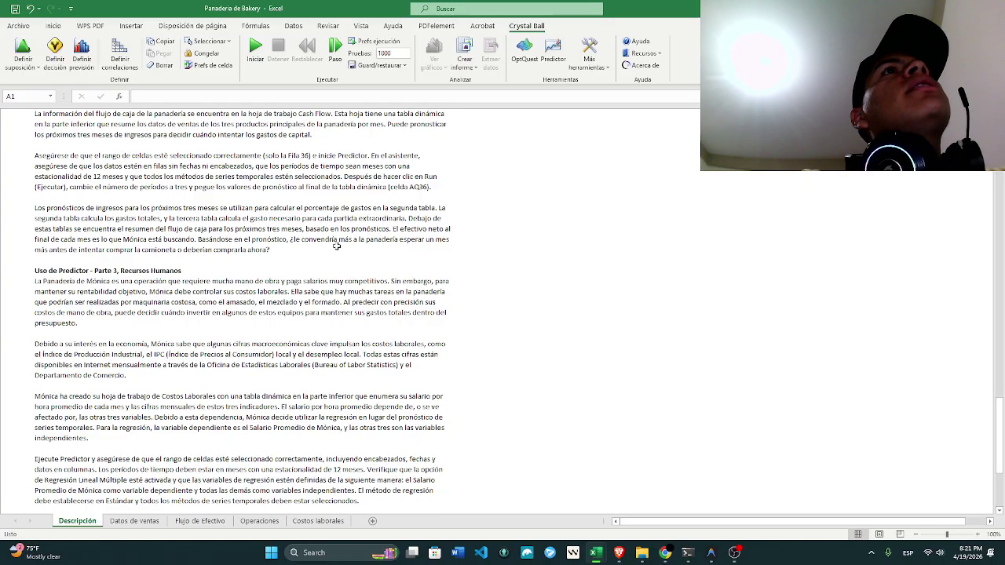
pyautogui.scroll(-6, 316, 252)
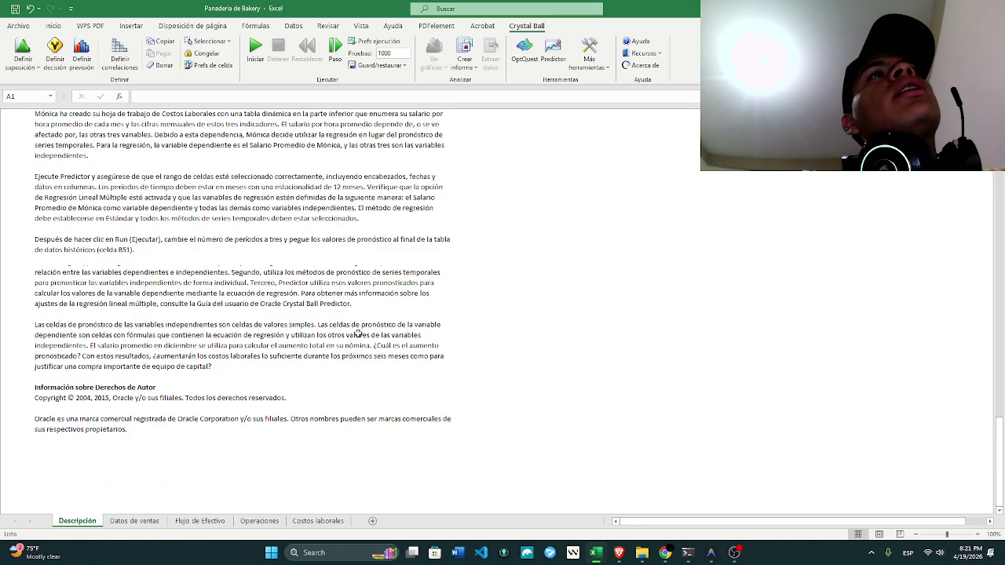
# Examine the Flujo de Efectivo sheet's three forecast income values starting at AQ36 and the Total forecast image beneath the monthly sales
pyautogui.click(202, 524)
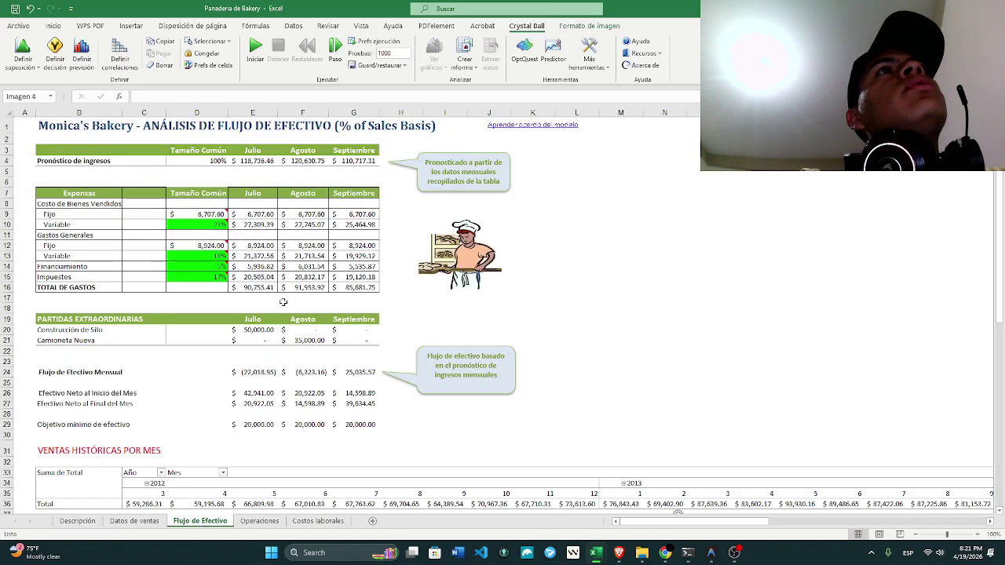
pyautogui.scroll(-8, 279, 292)
pyautogui.scroll(5, 311, 320)
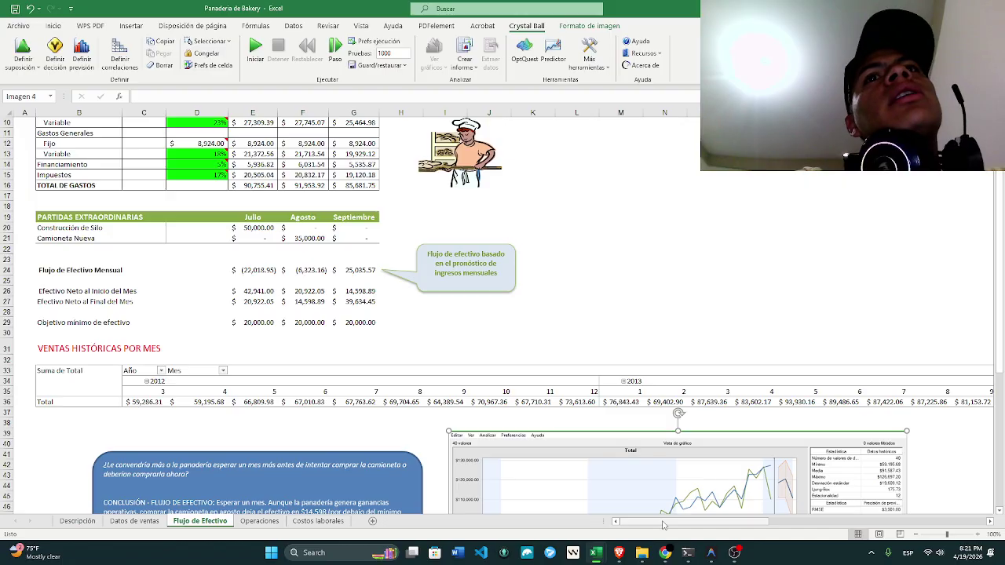
pyautogui.hscroll(10, 721, 438)
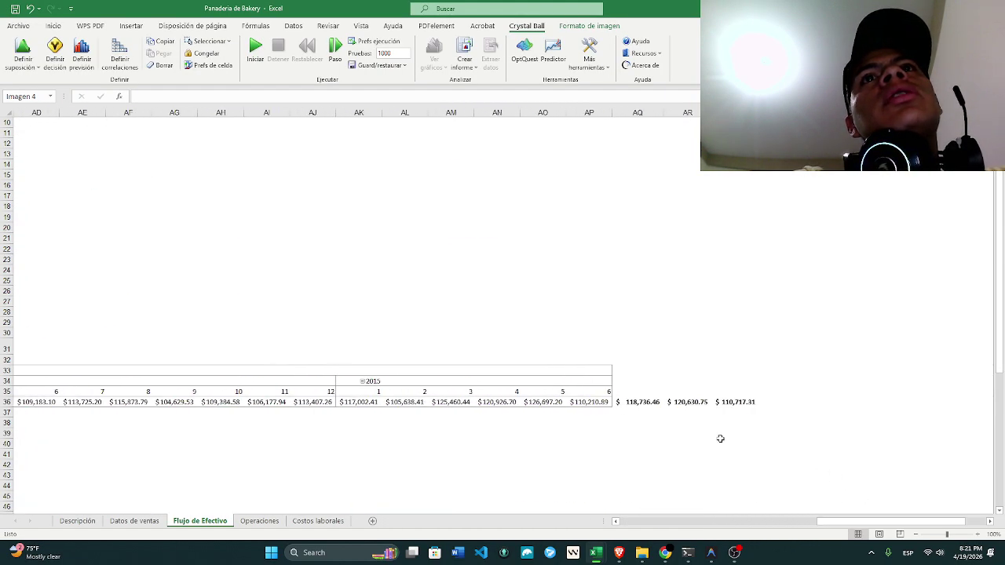
pyautogui.click(736, 401)
pyautogui.click(641, 406)
pyautogui.moveTo(824, 523); pyautogui.dragTo(647, 523)
pyautogui.scroll(-5, 516, 198)
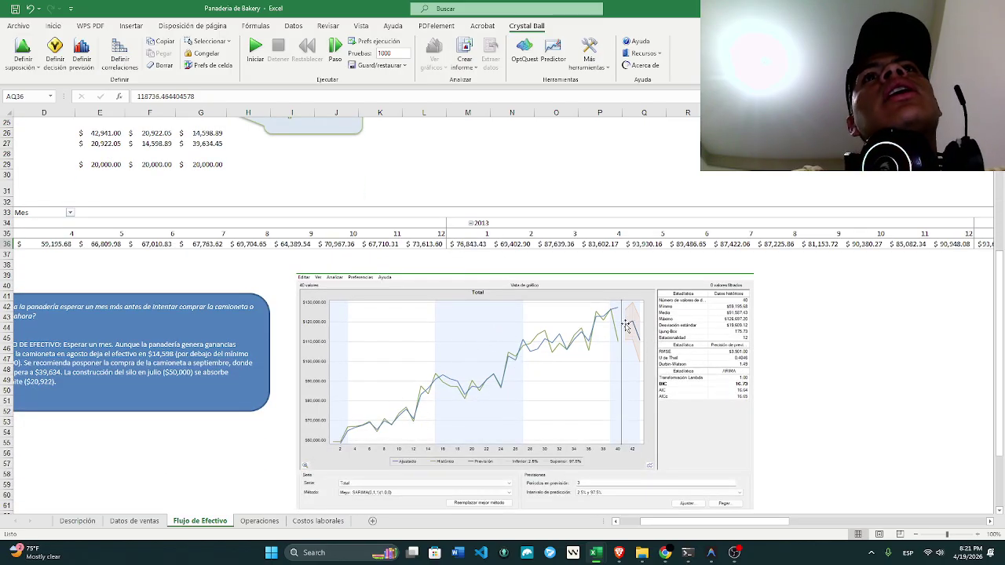
# Inspect the July, August and September income forecast cells in row 4 of the Flujo de Efectivo sheet
pyautogui.scroll(8, 471, 506)
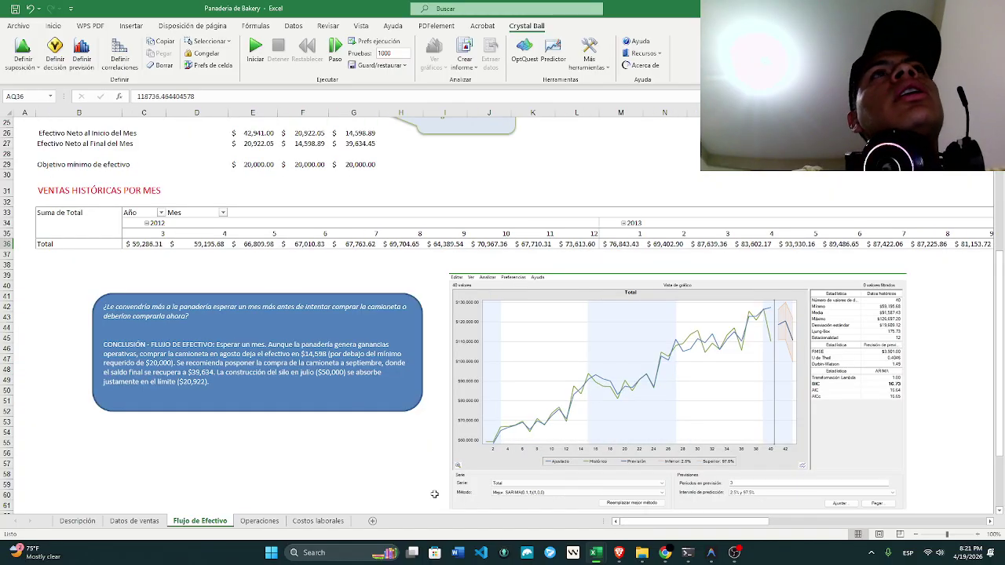
pyautogui.click(357, 161)
pyautogui.click(267, 164)
pyautogui.click(298, 161)
pyautogui.click(339, 164)
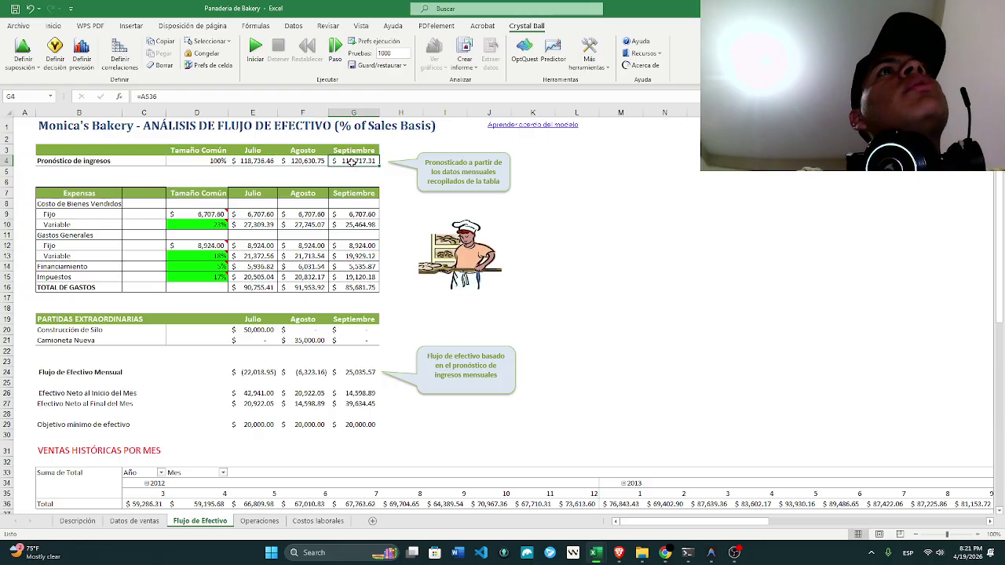
# Review the expenses, extraordinary items, monthly cash flow and minimum cash target rows of the cash flow analysis
pyautogui.scroll(-2, 353, 219)
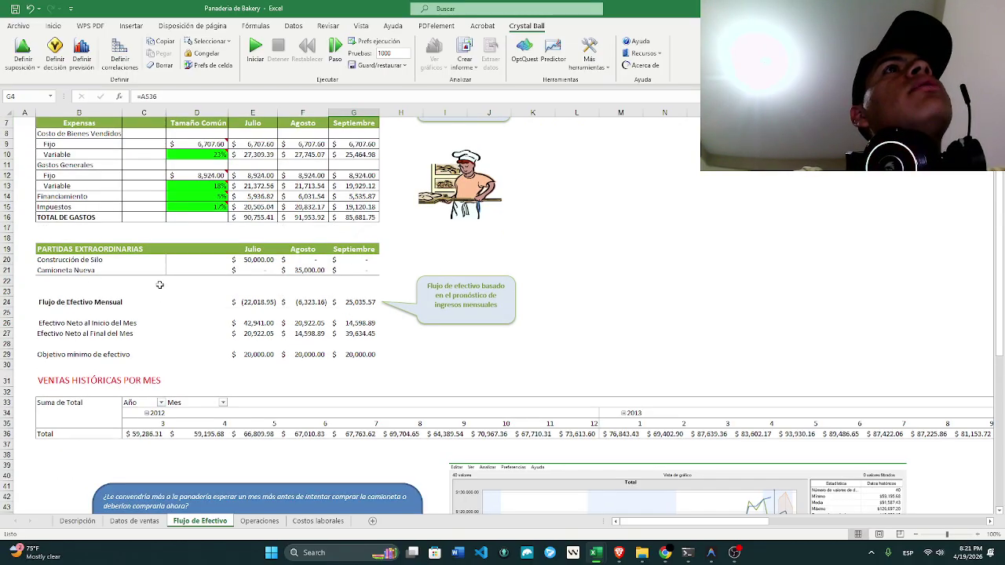
pyautogui.scroll(-2, 279, 265)
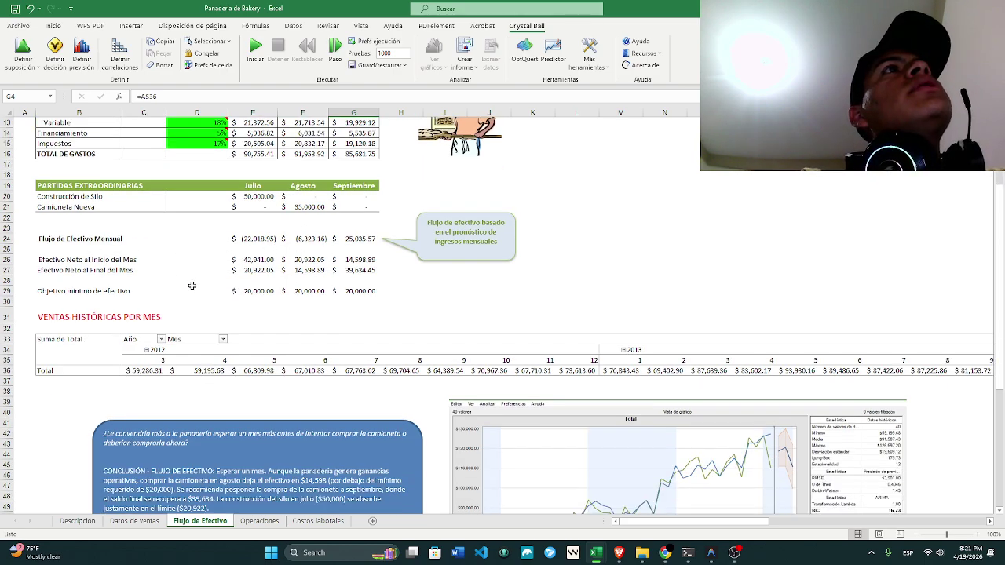
pyautogui.scroll(-3, 379, 269)
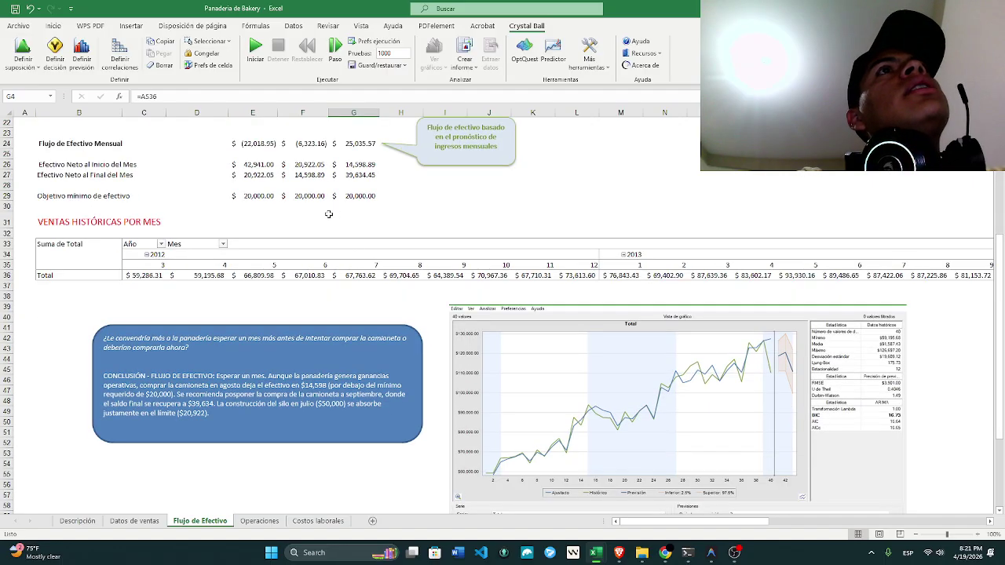
# Read the cash flow conclusion box on whether to wait a month before buying the delivery van
pyautogui.scroll(-4, 166, 206)
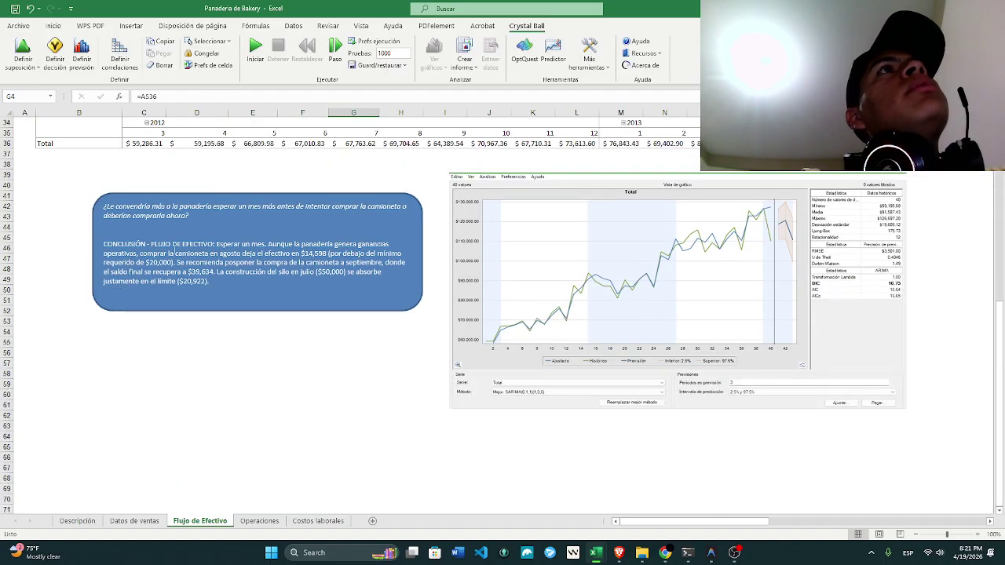
pyautogui.click(211, 220)
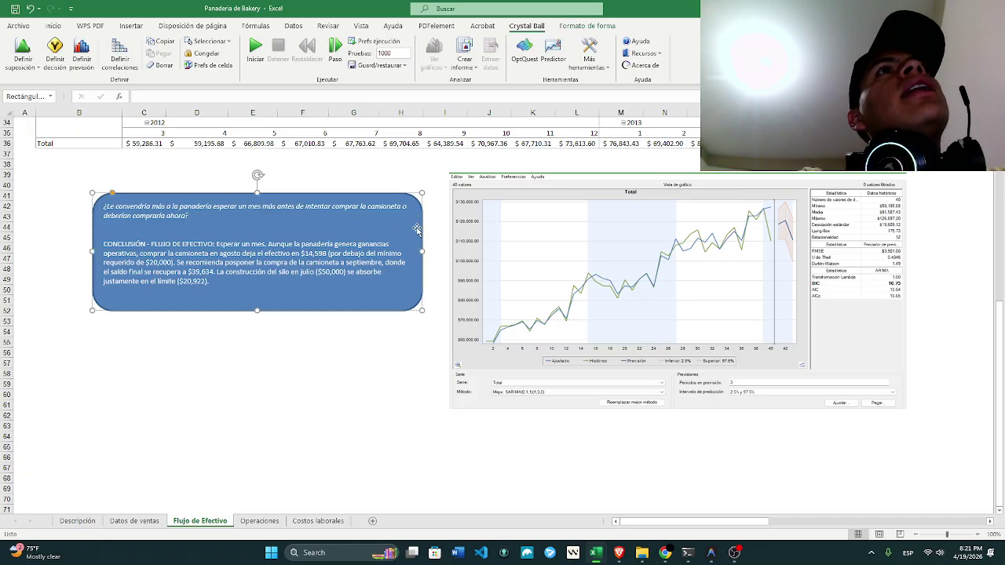
pyautogui.moveTo(189, 215); pyautogui.dragTo(105, 206)
pyautogui.click(162, 236)
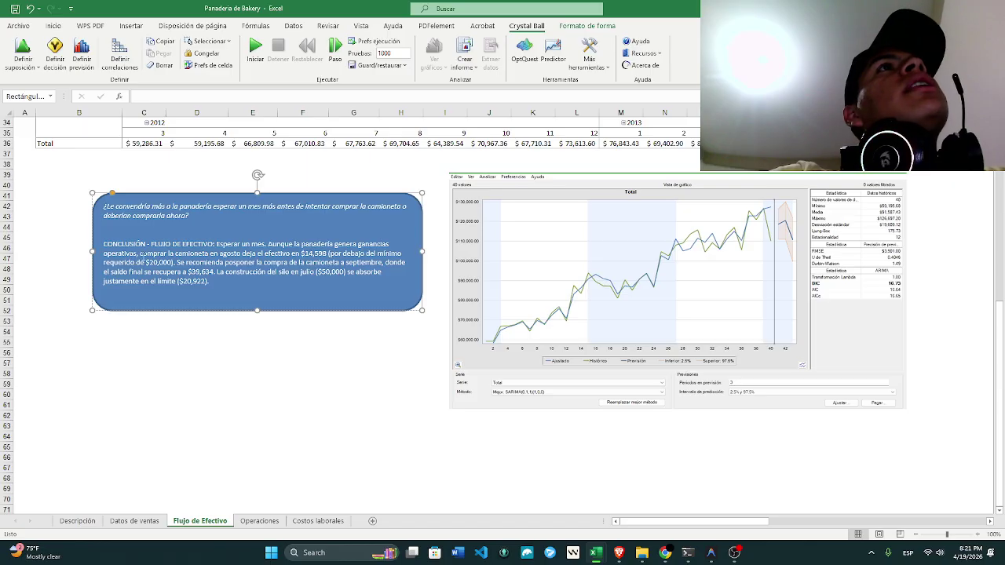
pyautogui.moveTo(151, 255); pyautogui.dragTo(281, 263)
pyautogui.click(347, 274)
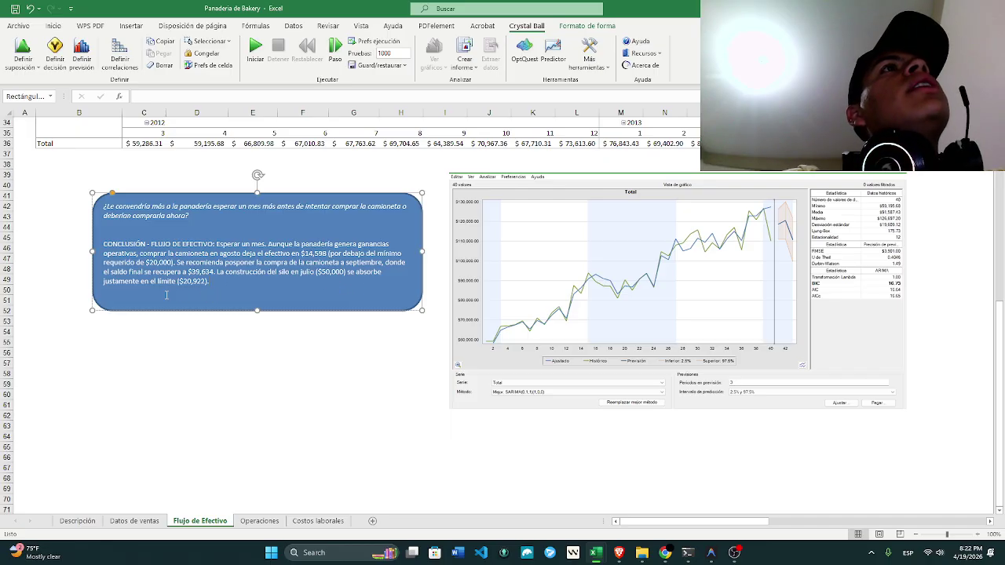
# Compare the cash flow conclusion with the extraordinary items, net cash rows and sales forecast image on the same sheet
pyautogui.scroll(4, 230, 280)
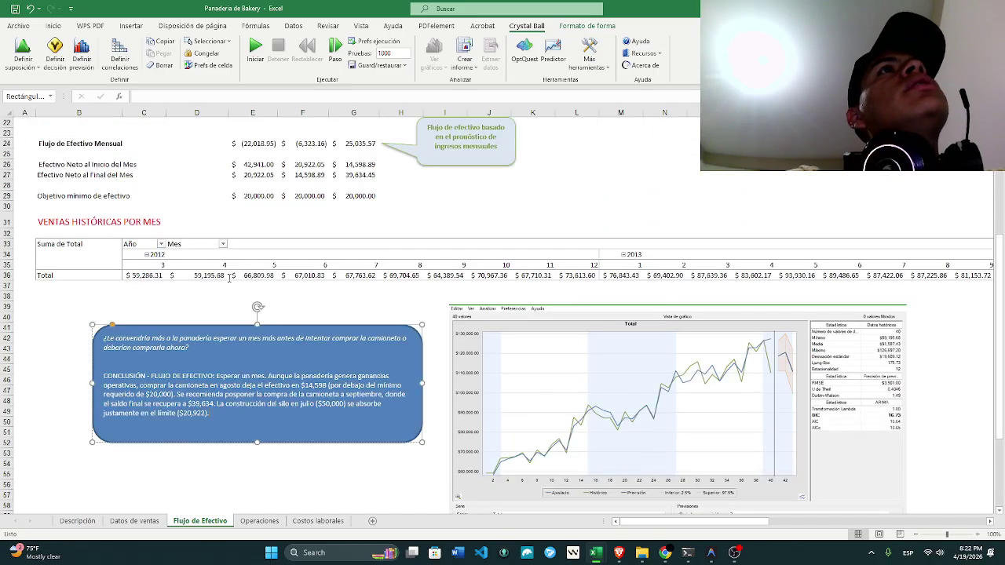
pyautogui.scroll(1, 201, 303)
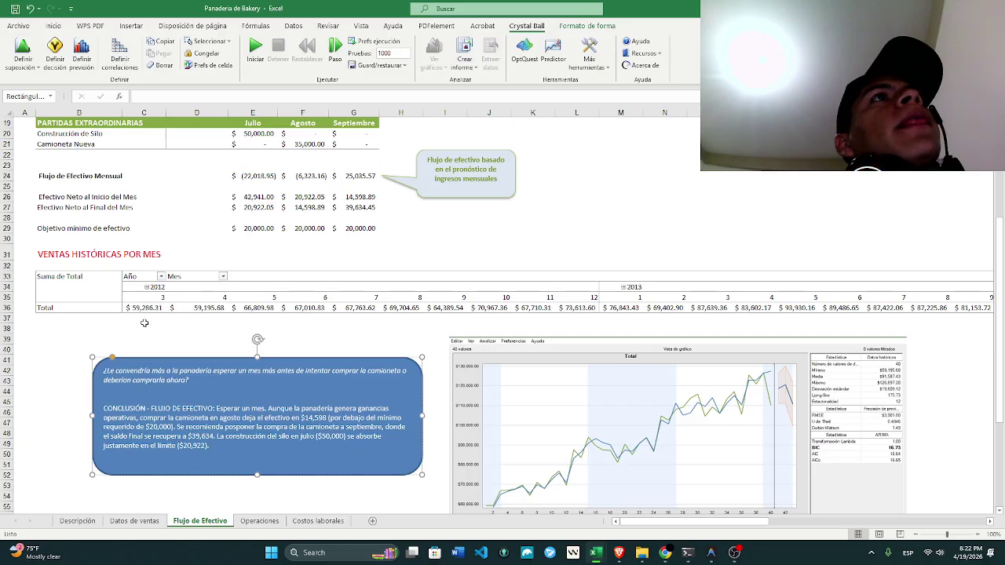
pyautogui.scroll(-10, 417, 320)
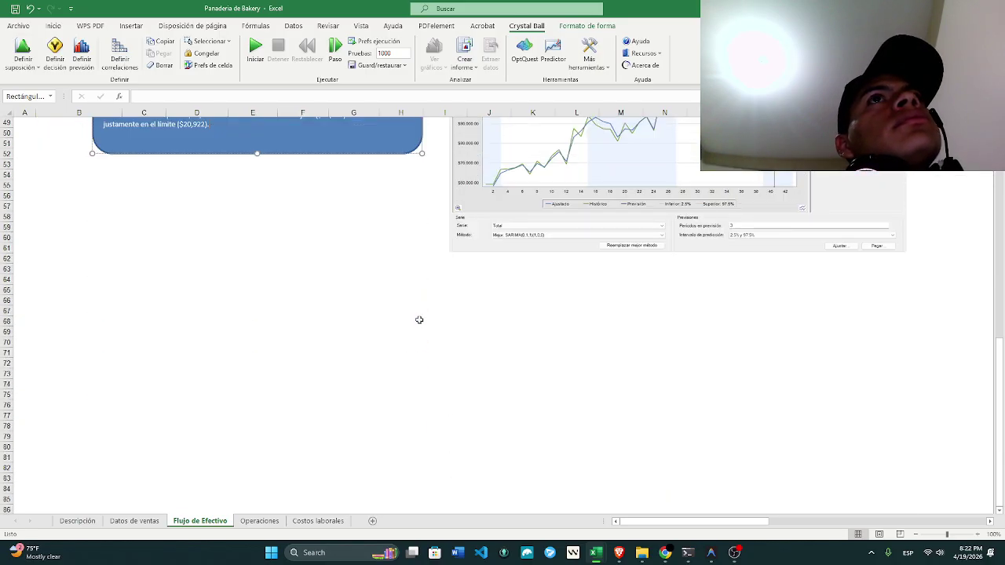
pyautogui.scroll(15, 417, 319)
pyautogui.scroll(1, 417, 320)
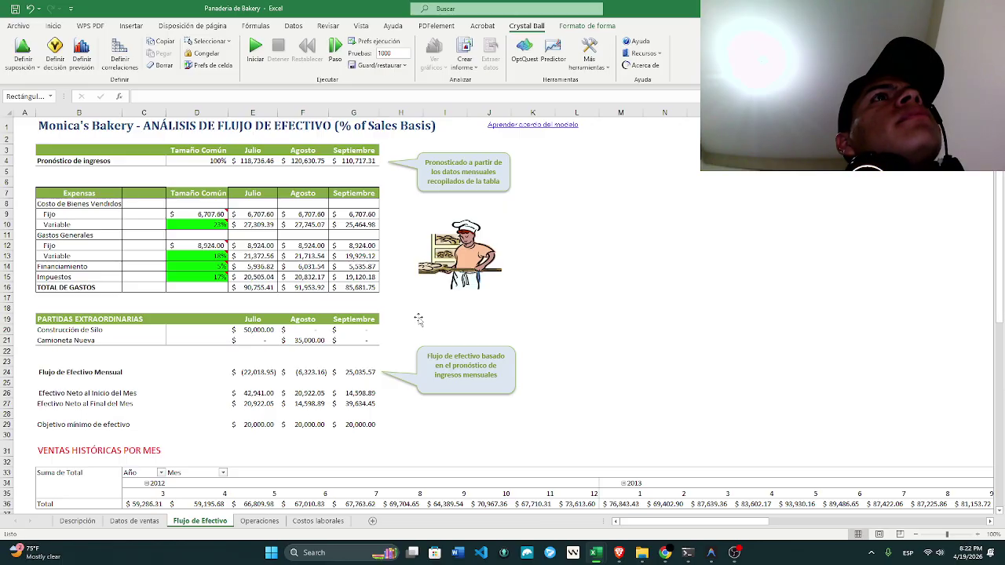
pyautogui.scroll(-15, 419, 320)
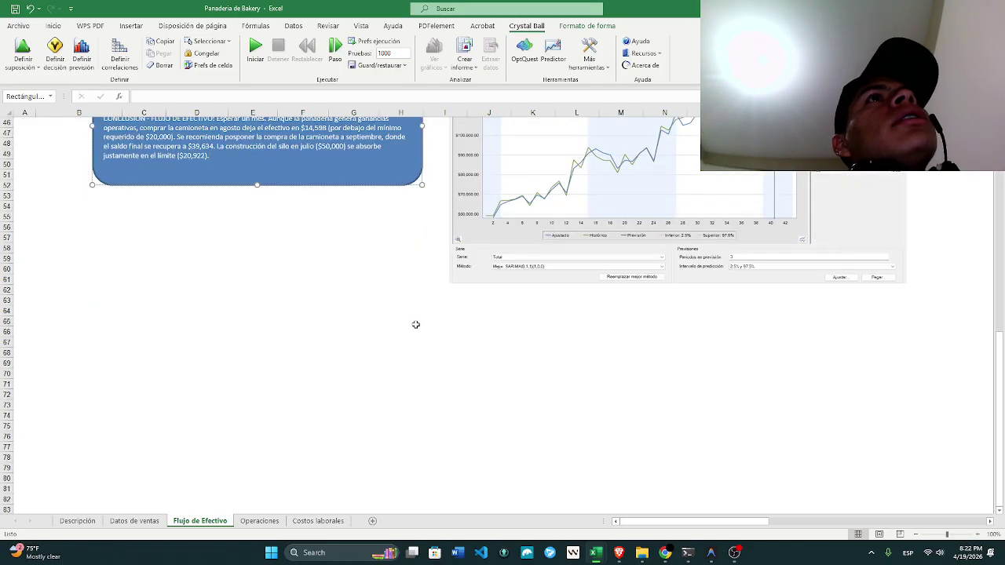
pyautogui.scroll(4, 412, 323)
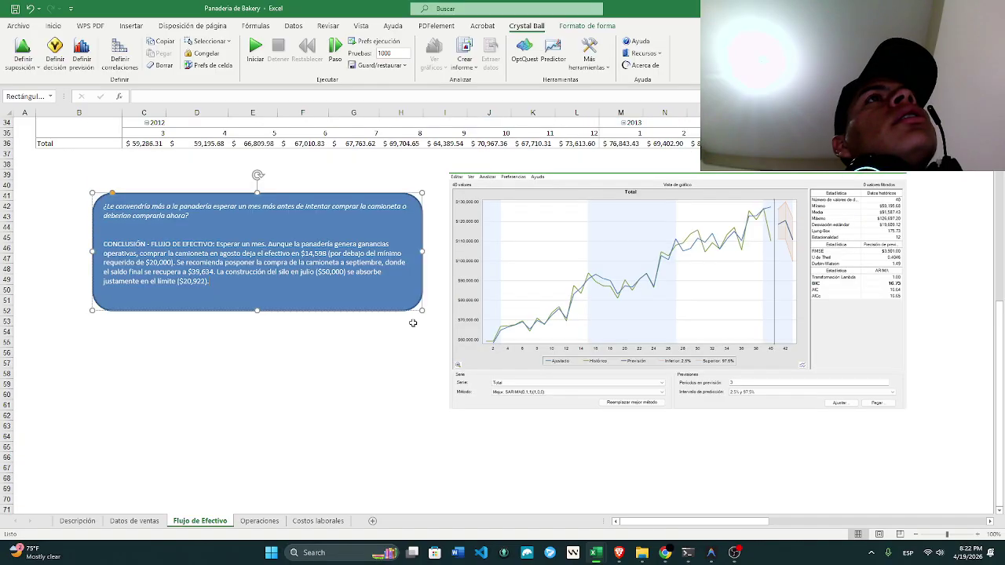
# Read Part 3 on human resources in the Descripción sheet, including the multiple linear regression instructions
pyautogui.click(76, 521)
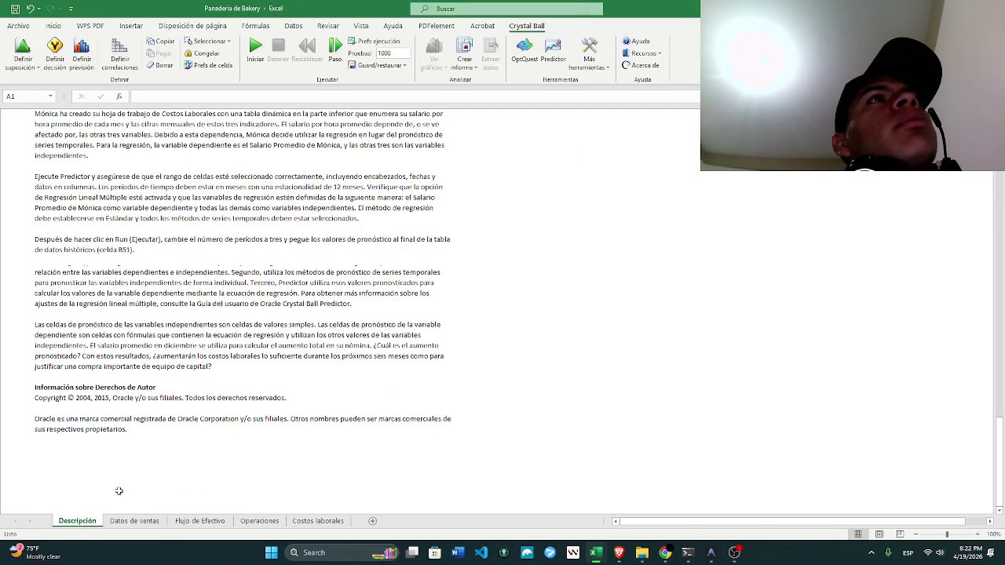
pyautogui.scroll(8, 102, 220)
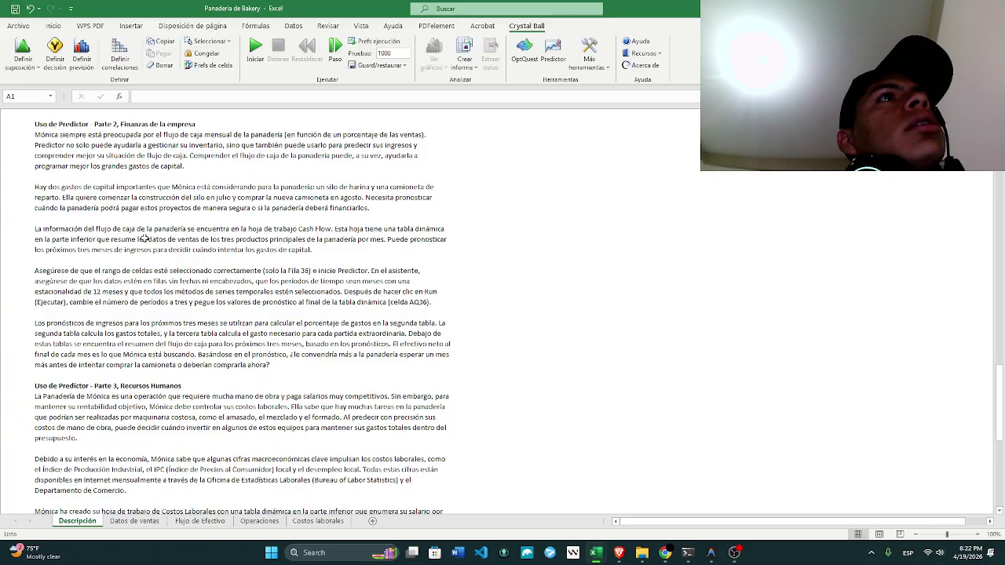
pyautogui.scroll(-5, 143, 238)
pyautogui.scroll(-3, 201, 258)
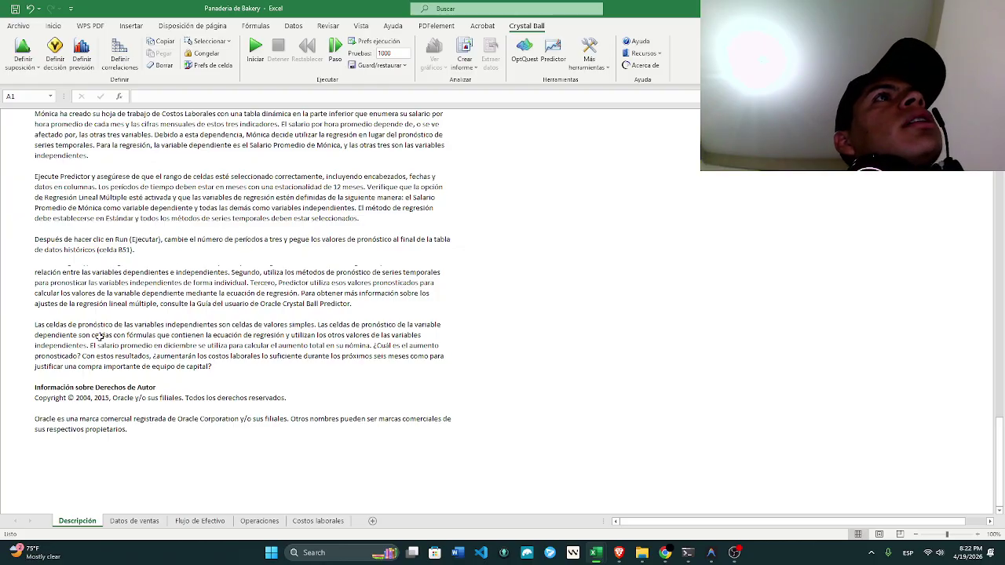
pyautogui.scroll(4, 75, 310)
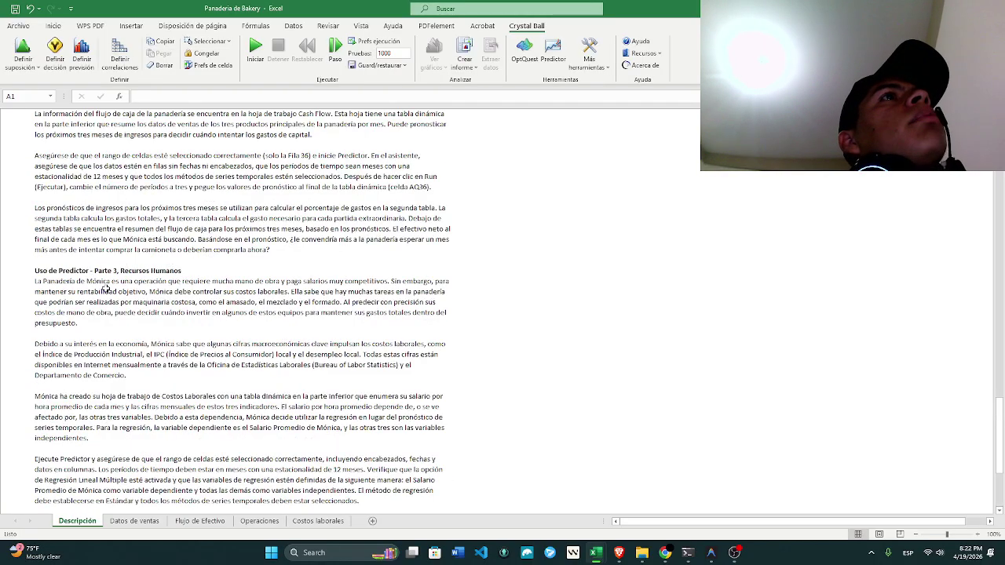
pyautogui.scroll(-3, 168, 281)
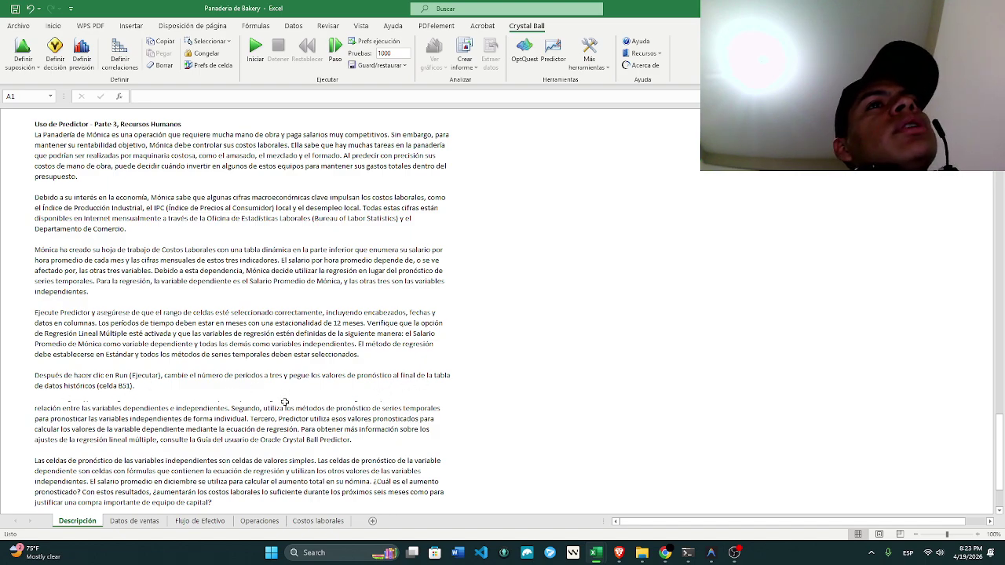
# Open the Costos laborales sheet and locate the forecast rows starting at Jul-15 in cell B51
pyautogui.click(260, 521)
pyautogui.click(308, 521)
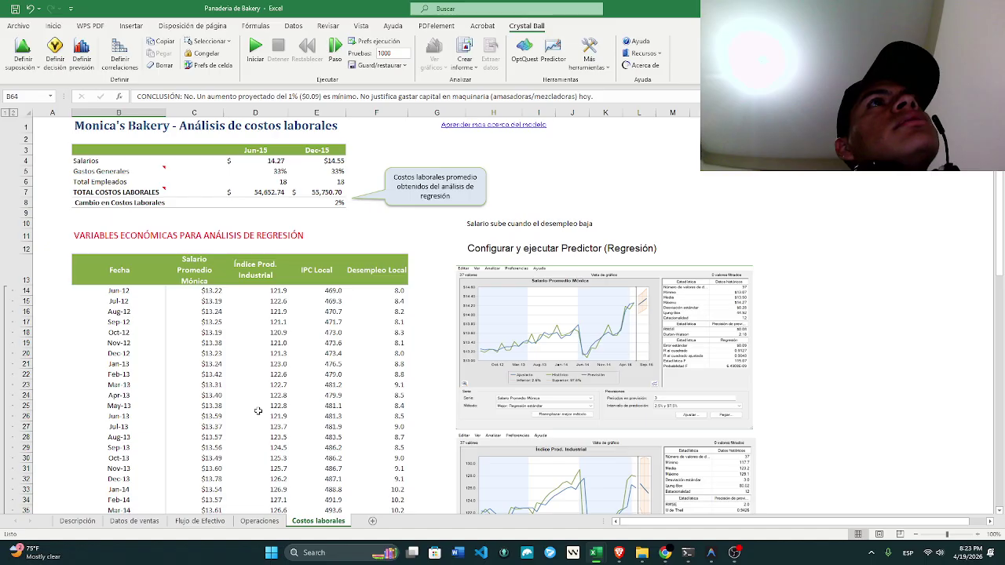
pyautogui.scroll(-8, 306, 331)
pyautogui.scroll(-2, 302, 354)
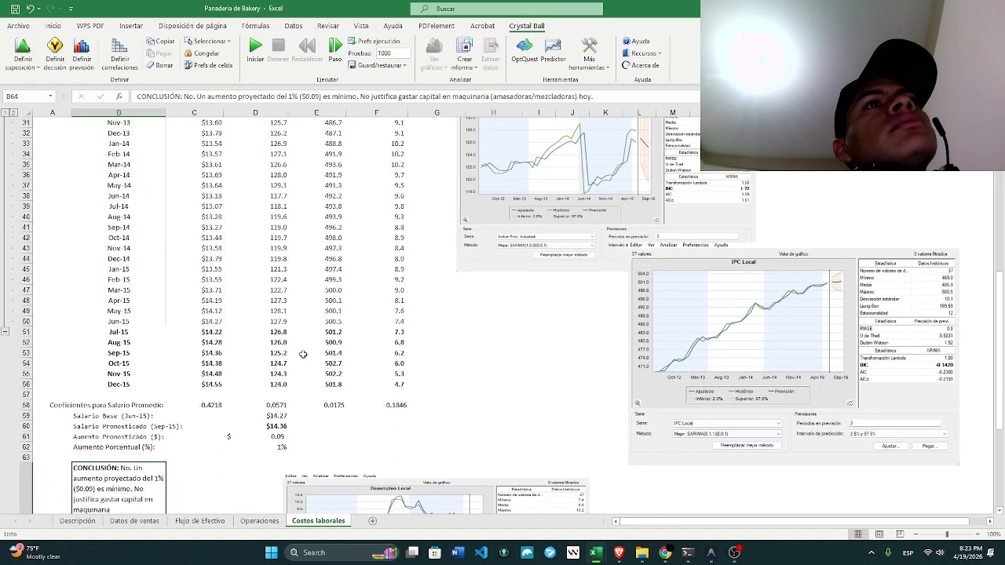
pyautogui.click(79, 331)
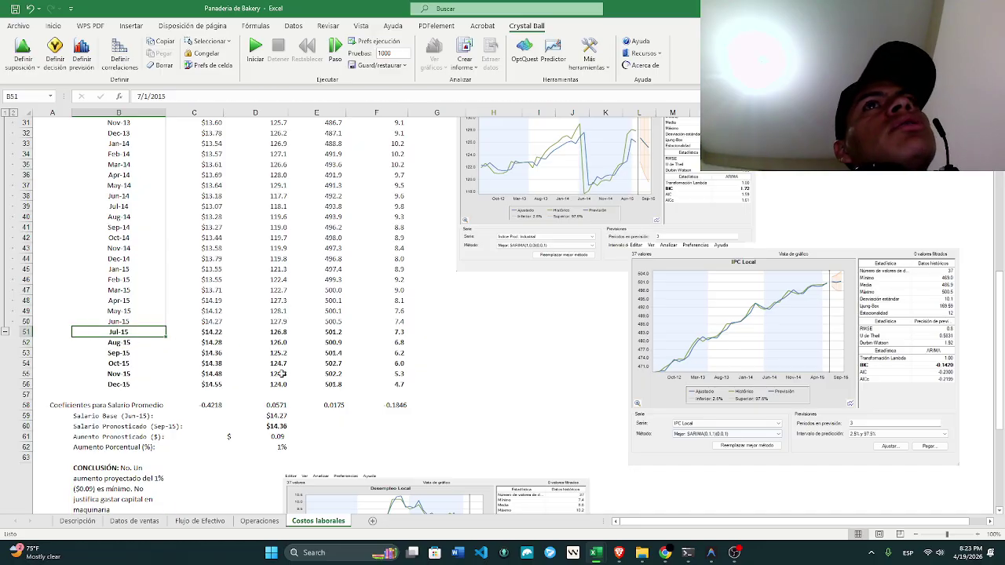
# Examine the Predictor forecast images for Salario Promedio Mónica, Índice Prod. Industrial, IPC Local and Desempleo Local
pyautogui.scroll(9, 561, 346)
pyautogui.scroll(-1, 560, 337)
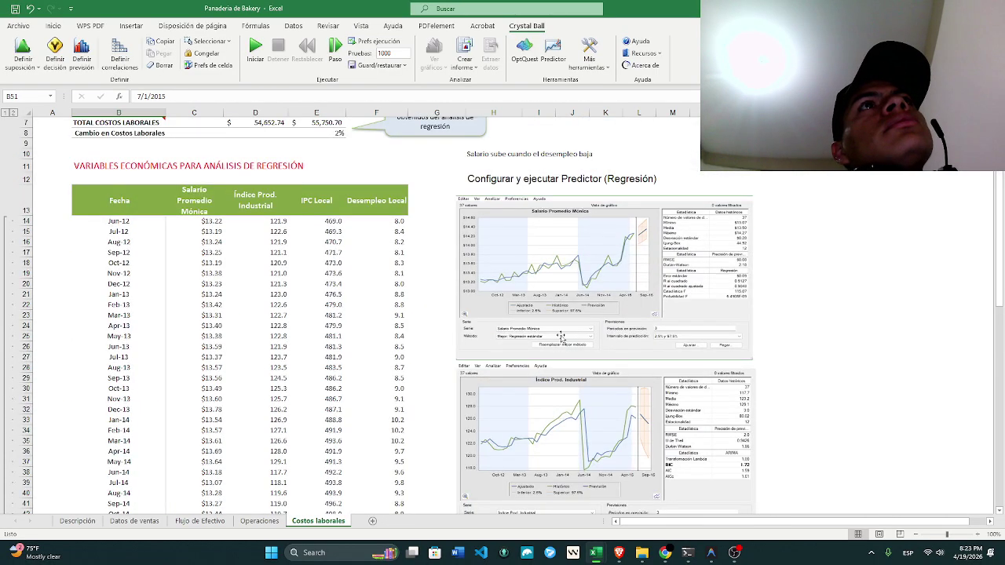
pyautogui.scroll(-9, 561, 336)
pyautogui.scroll(5, 557, 325)
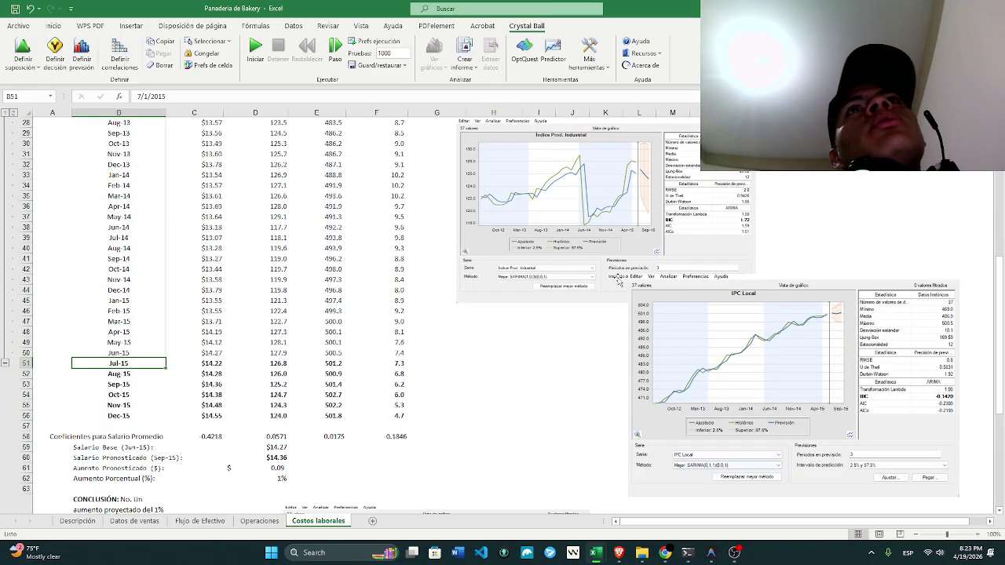
pyautogui.scroll(4, 557, 322)
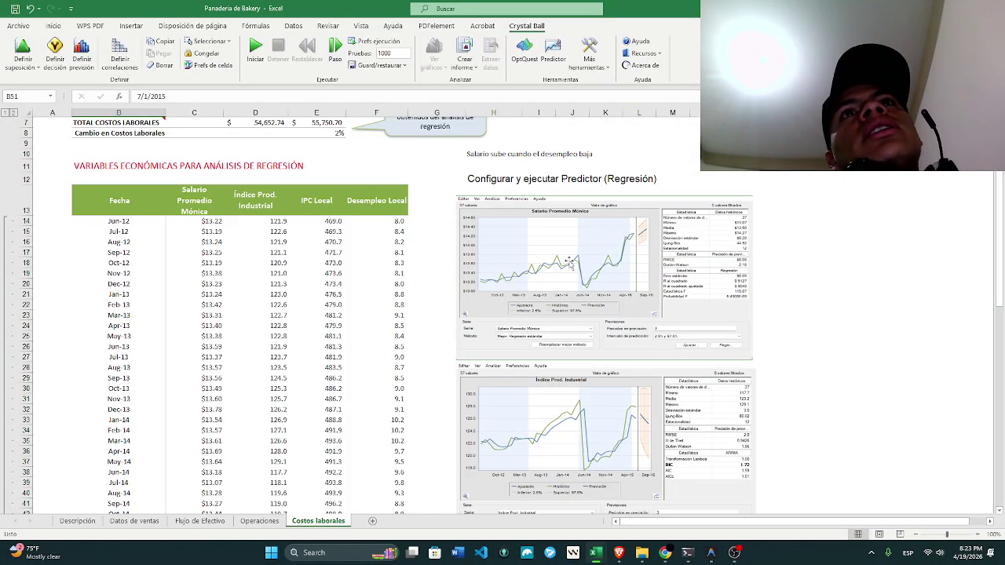
pyautogui.scroll(-5, 609, 250)
pyautogui.scroll(3, 609, 251)
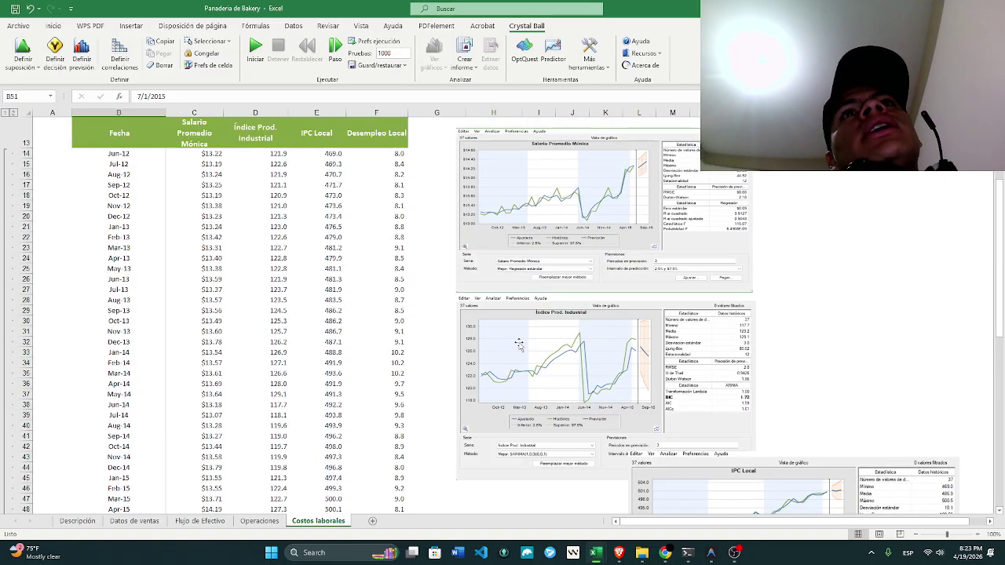
pyautogui.scroll(-6, 589, 398)
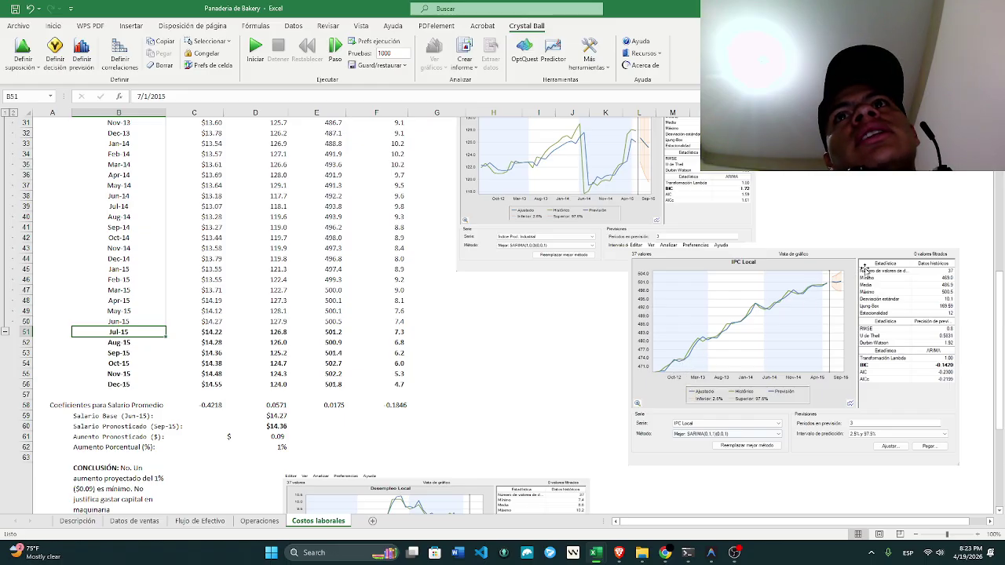
pyautogui.scroll(-3, 830, 288)
pyautogui.scroll(-2, 636, 343)
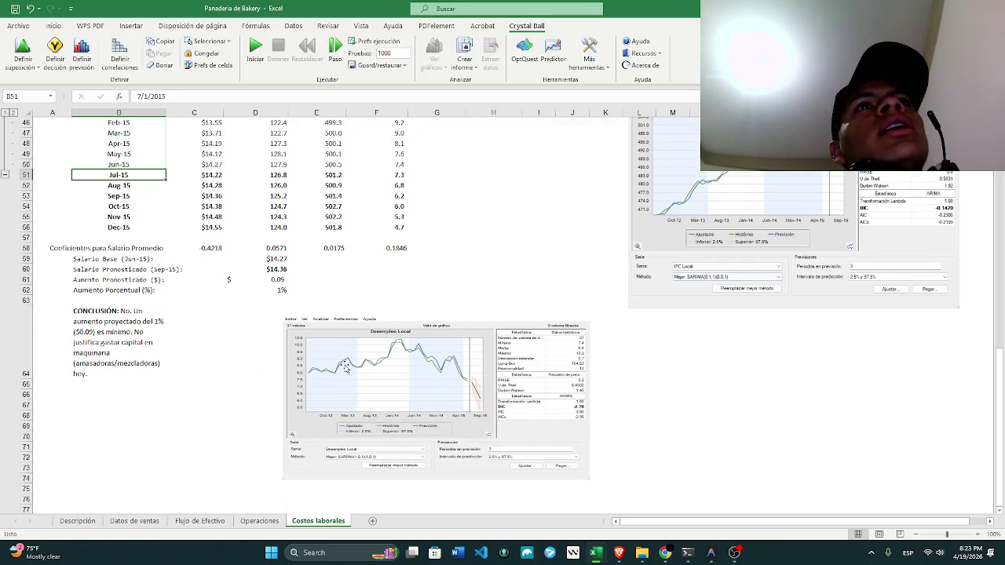
pyautogui.scroll(5, 445, 401)
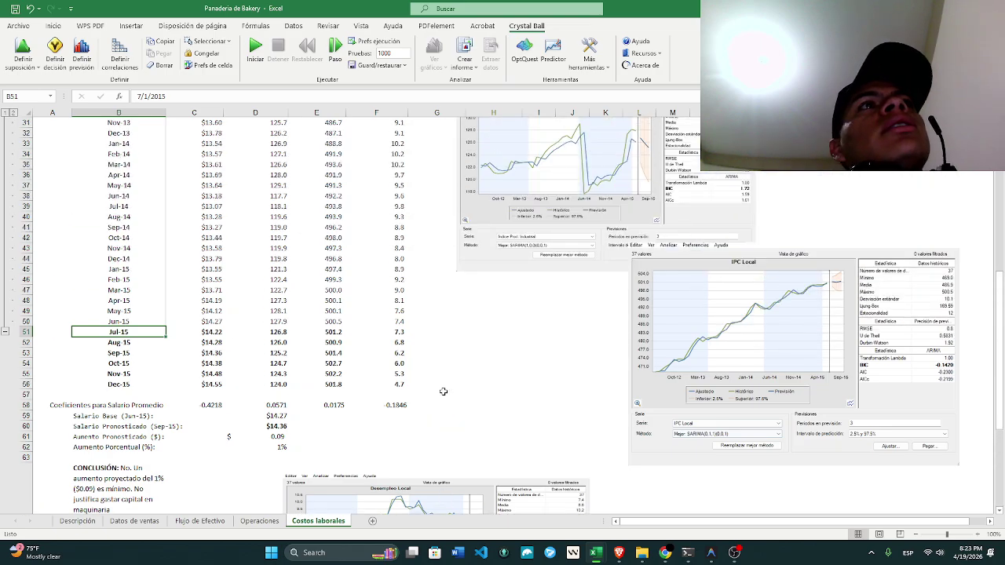
pyautogui.scroll(5, 443, 388)
pyautogui.scroll(-7, 415, 387)
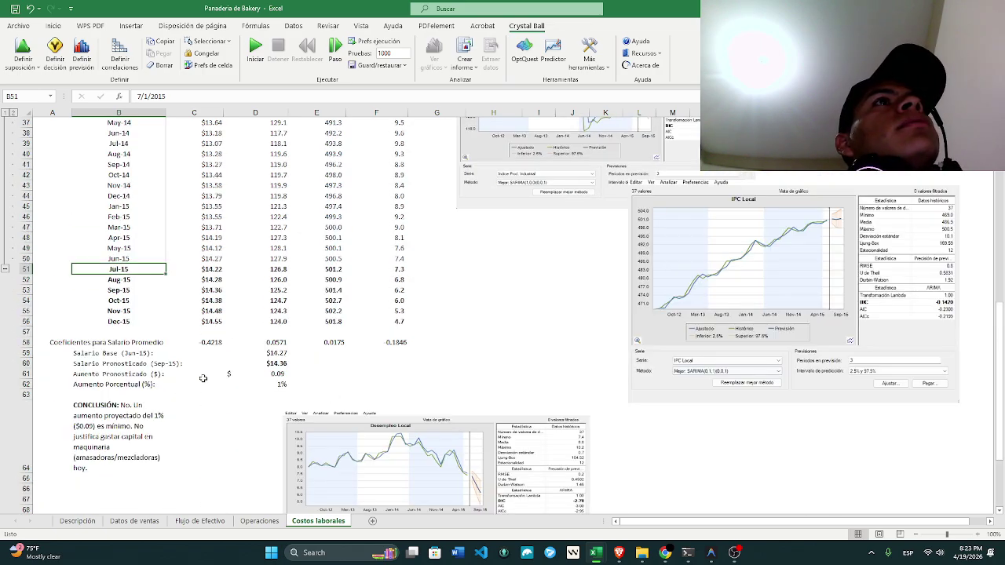
# Point out the Jul-15 to Dec-15 forecast rows and inspect the formula behind Salario Base (Jun-15) in D59
pyautogui.moveTo(51, 269); pyautogui.dragTo(361, 314)
pyautogui.click(474, 332)
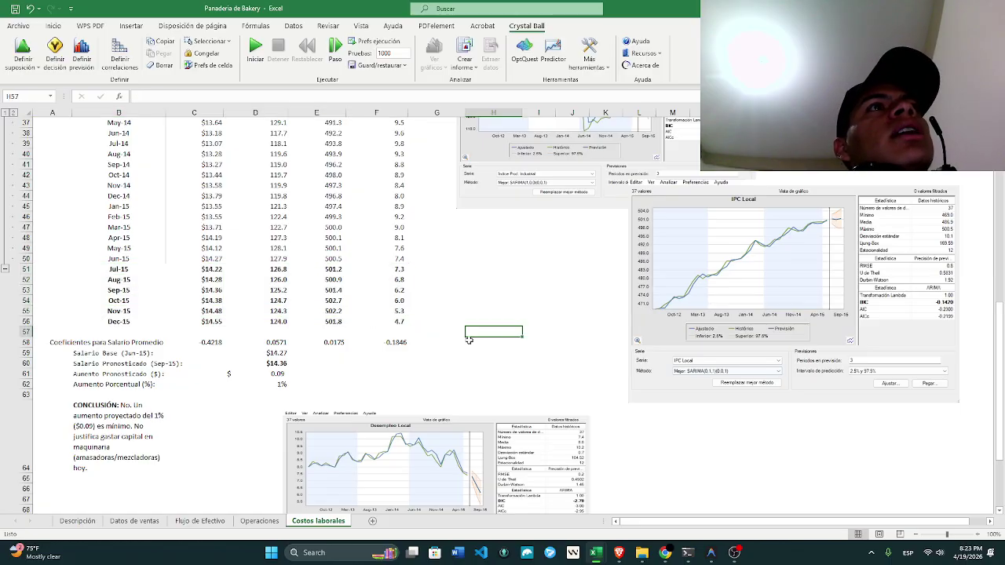
pyautogui.click(94, 353)
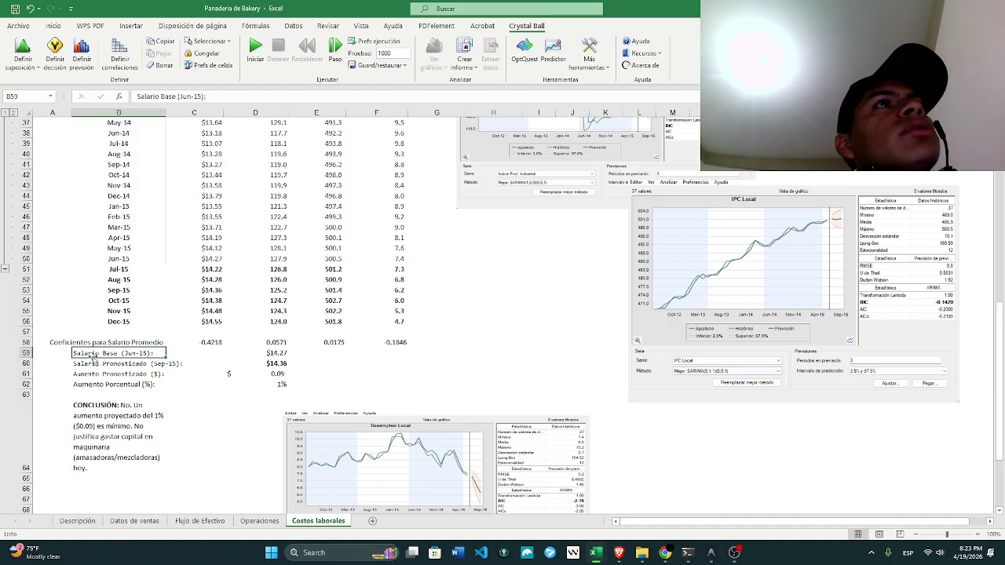
pyautogui.click(271, 357)
pyautogui.doubleClick(276, 354)
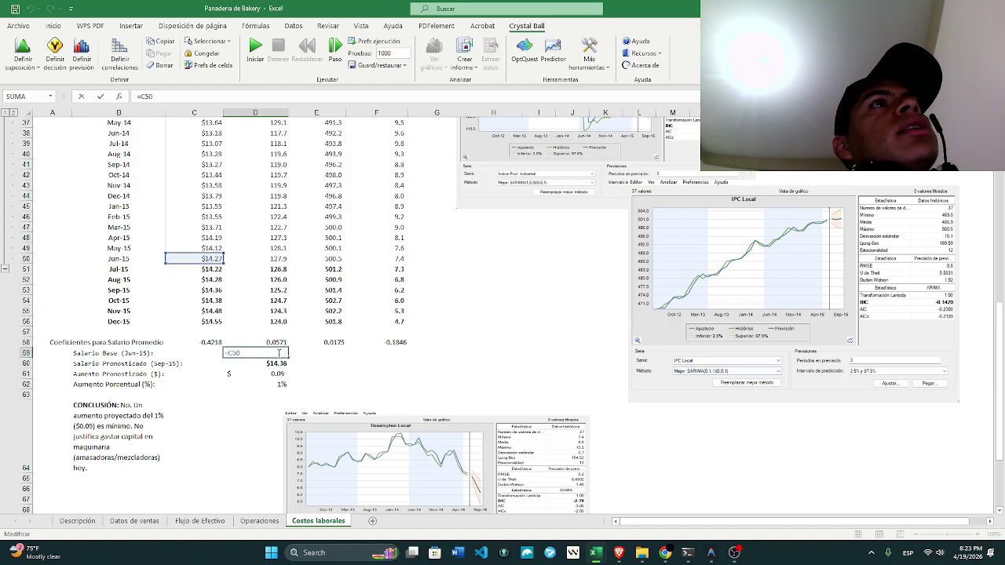
pyautogui.click(247, 393)
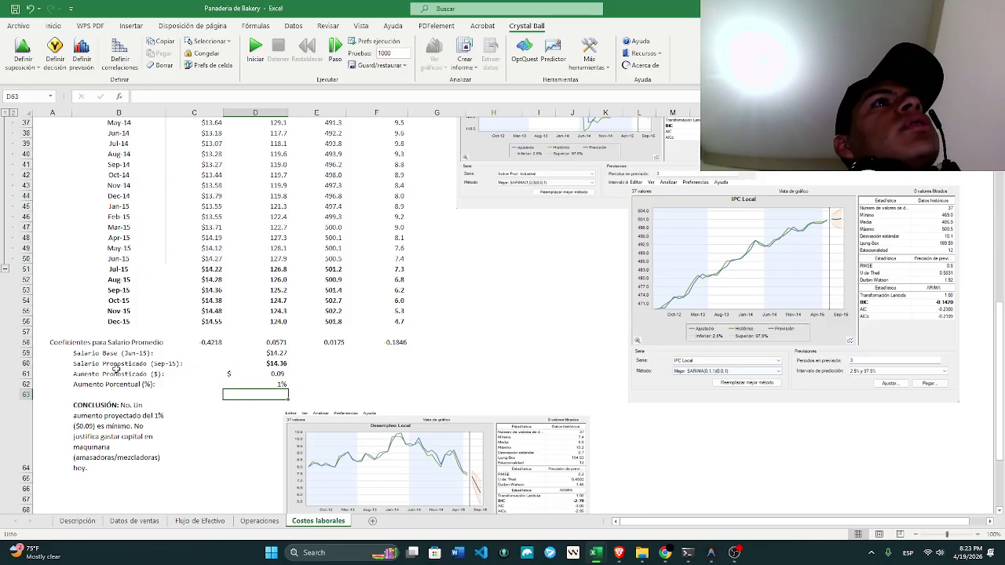
# Inspect the formulas behind Salario Pronosticado (Sep-15) in D60 and Aumento Pronosticado ($) in D61
pyautogui.click(275, 364)
pyautogui.write('=')
pyautogui.click(211, 290)
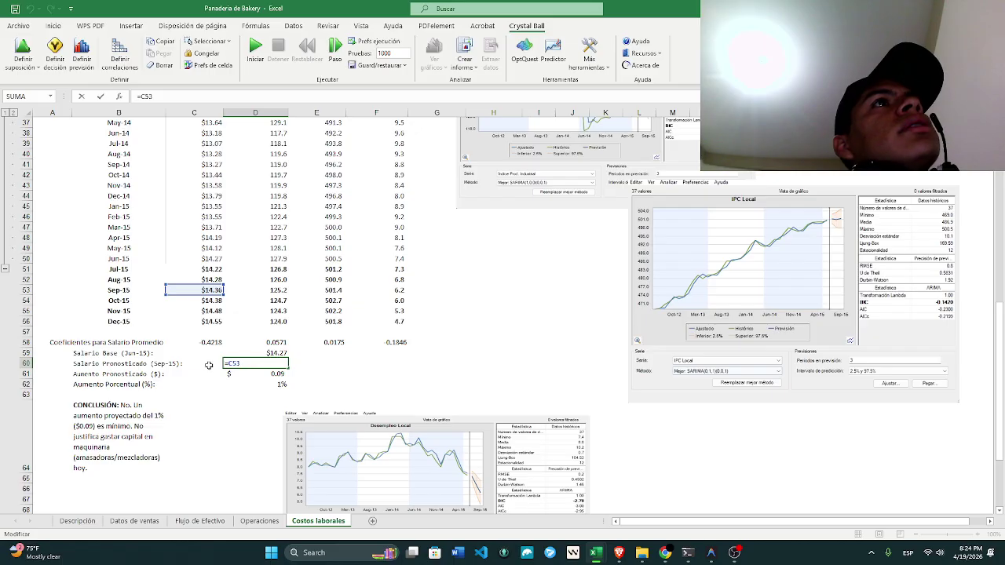
pyautogui.click(230, 395)
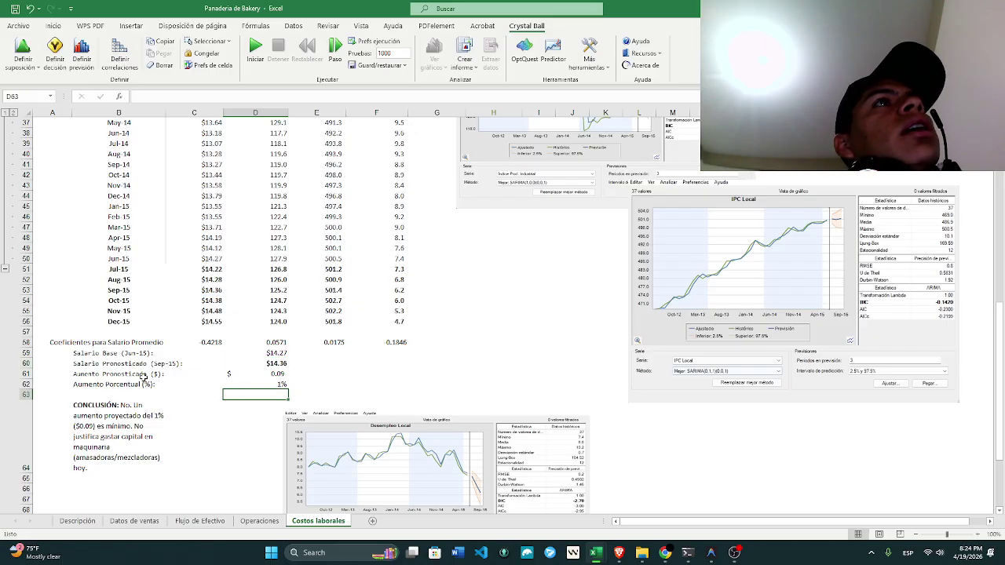
pyautogui.click(272, 380)
pyautogui.click(273, 374)
pyautogui.write('=D60-D59')
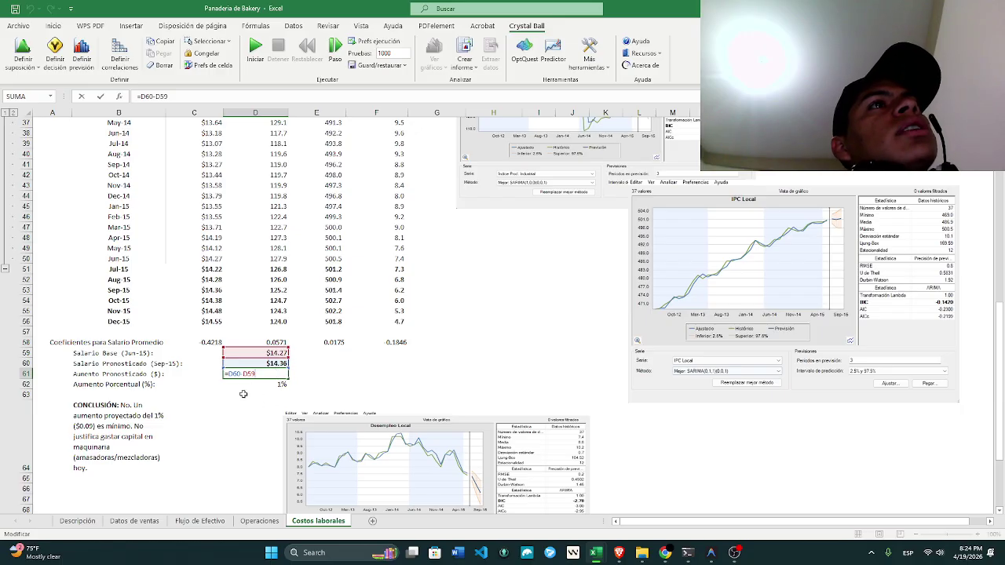
pyautogui.click(271, 420)
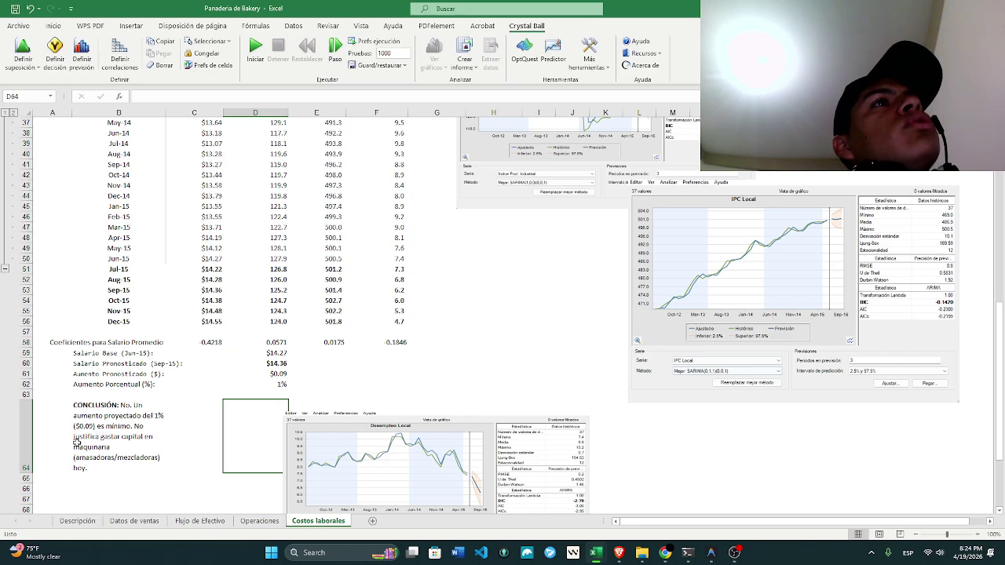
# Read the labor cost conclusion in B64 and review the Costos laborales sheet back up to its summary table
pyautogui.click(119, 449)
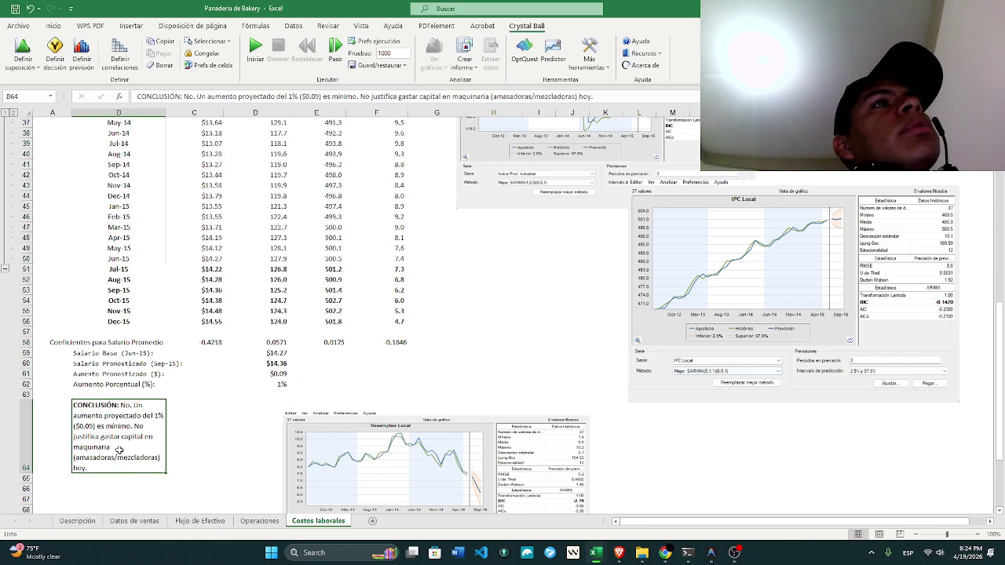
pyautogui.click(92, 487)
pyautogui.scroll(-9, 223, 442)
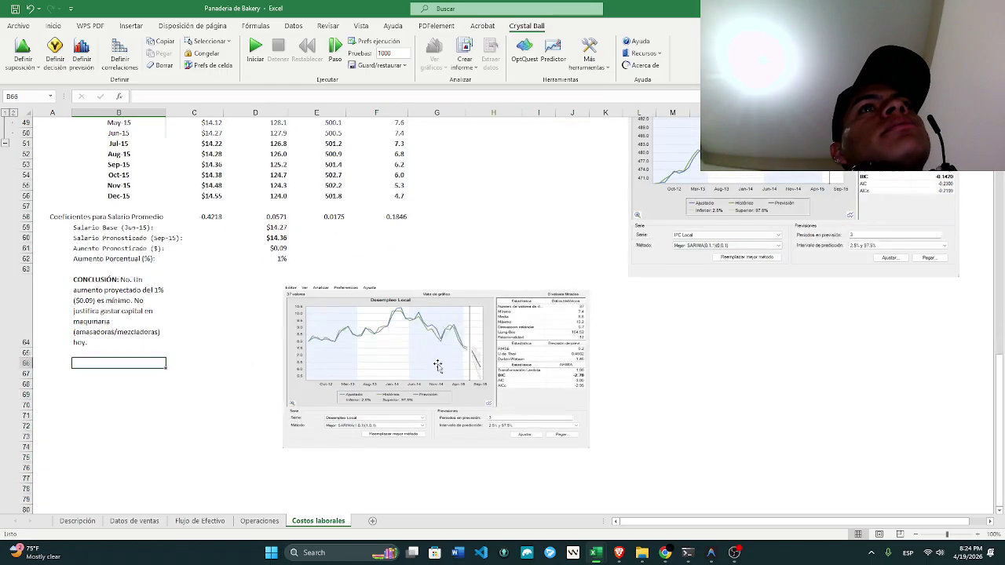
pyautogui.scroll(11, 437, 354)
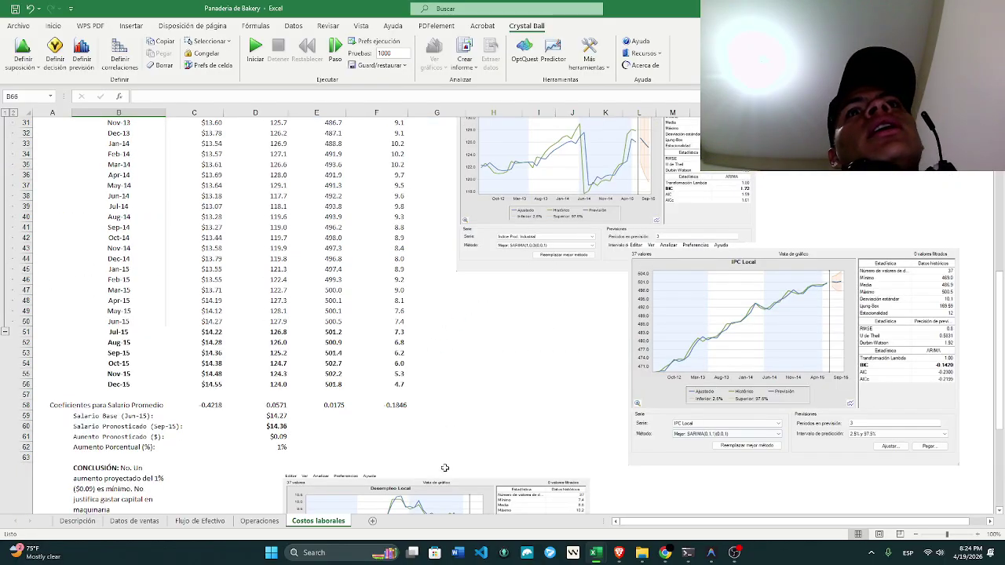
pyautogui.scroll(9, 798, 208)
pyautogui.scroll(1, 703, 241)
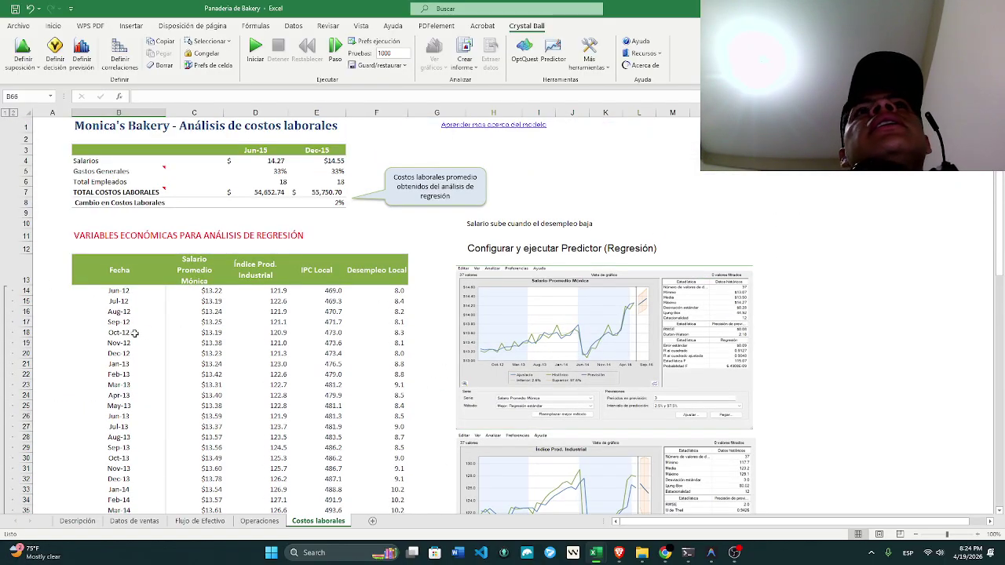
pyautogui.click(734, 552)
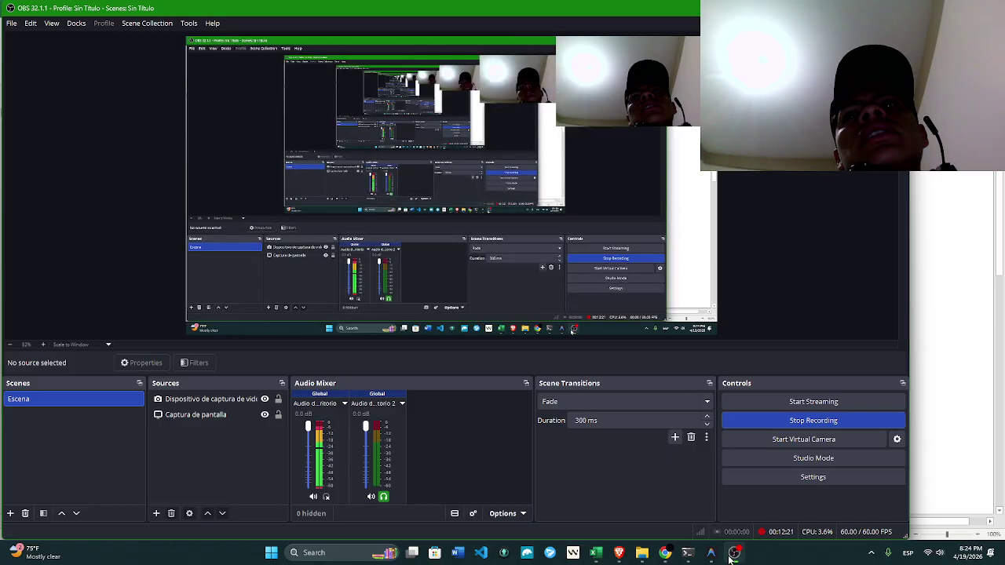